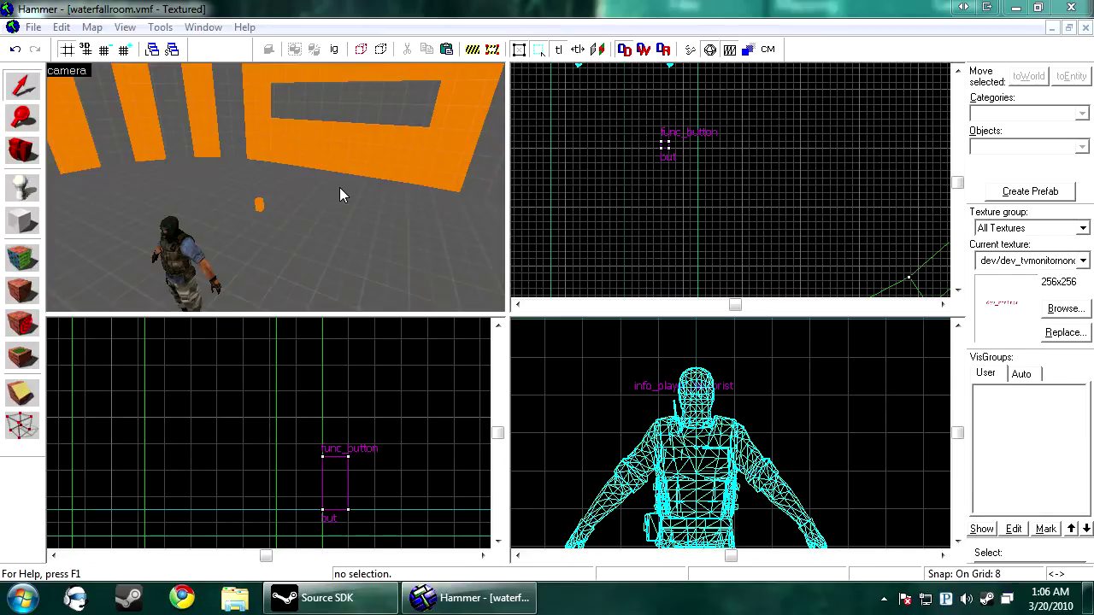
- Set the current texture to tools/toolsnodraw and outline a block about 128 by 8 units in the top view near the func_button
click(1028, 268)
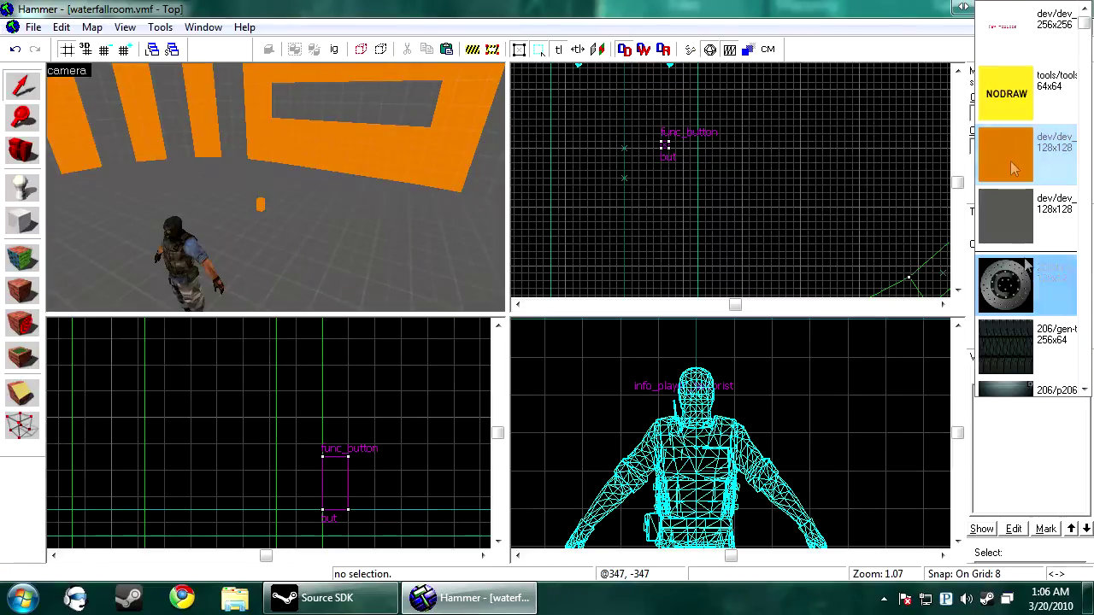
click(1017, 68)
click(23, 222)
scroll(701, 183, down, 3)
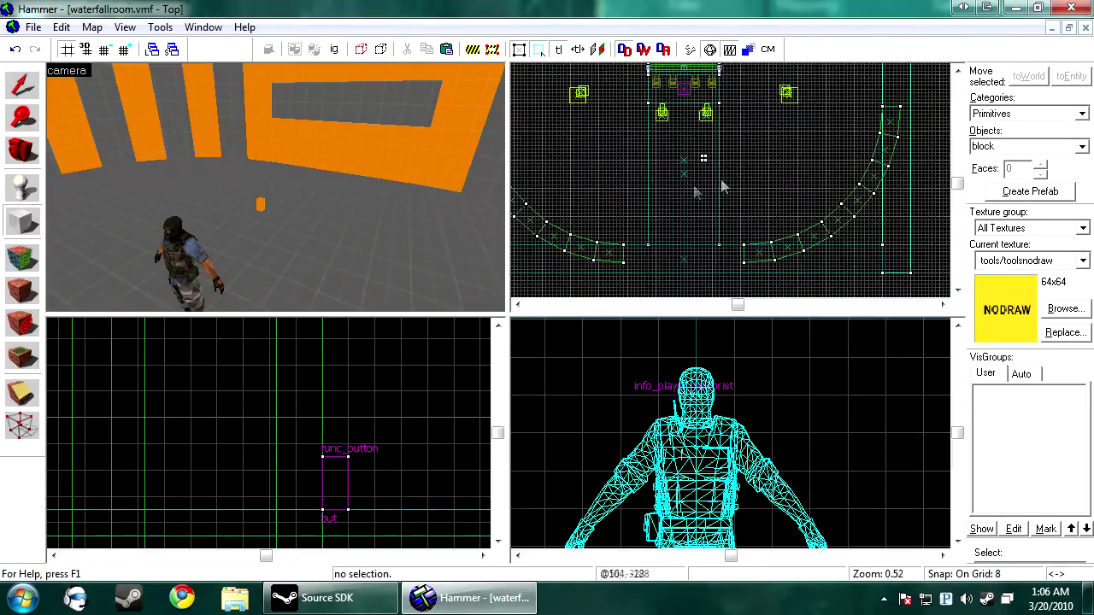
scroll(630, 137, up, 8)
drag(596, 160, 840, 175)
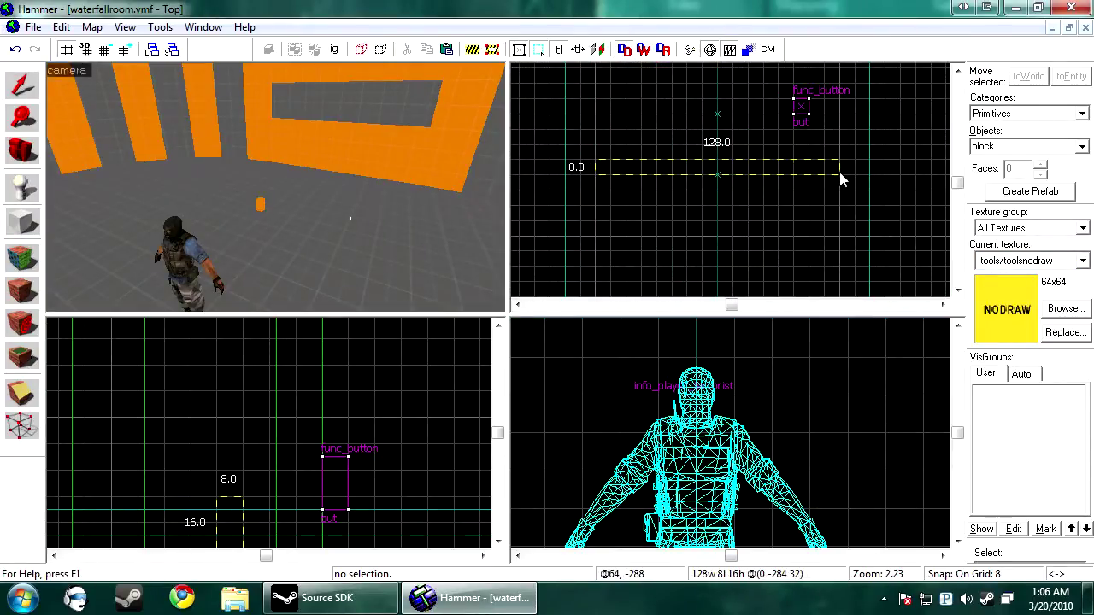
- Resize the block outline to 64 by 8 by 64 units, raise it above the floor and create the brush
scroll(233, 466, down, 2)
drag(234, 468, 234, 393)
drag(844, 167, 725, 168)
drag(659, 164, 727, 161)
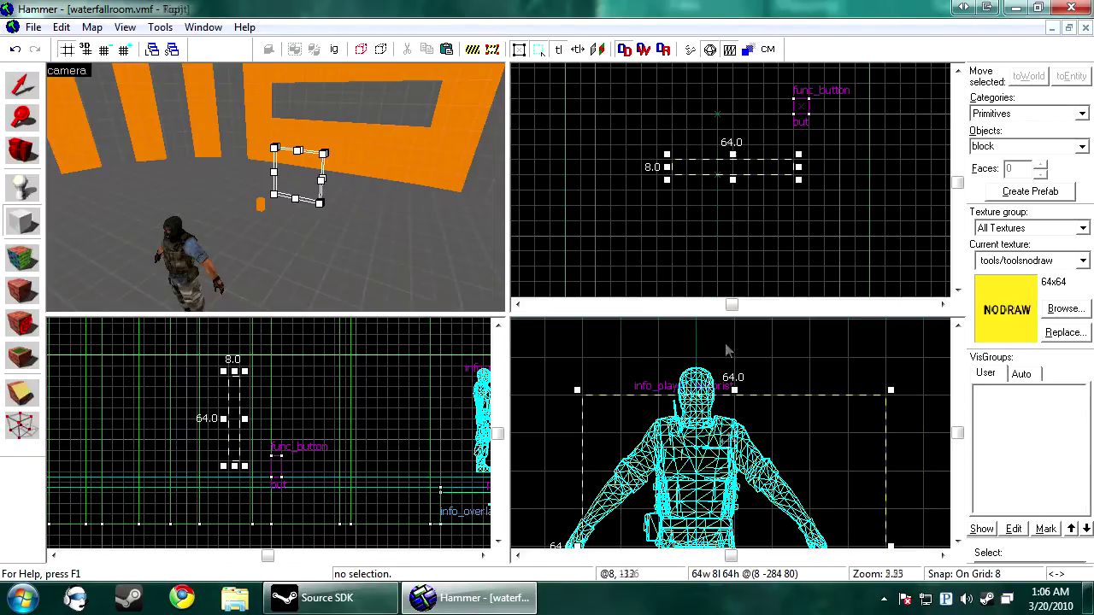
scroll(732, 455, down, 3)
drag(732, 457, 707, 403)
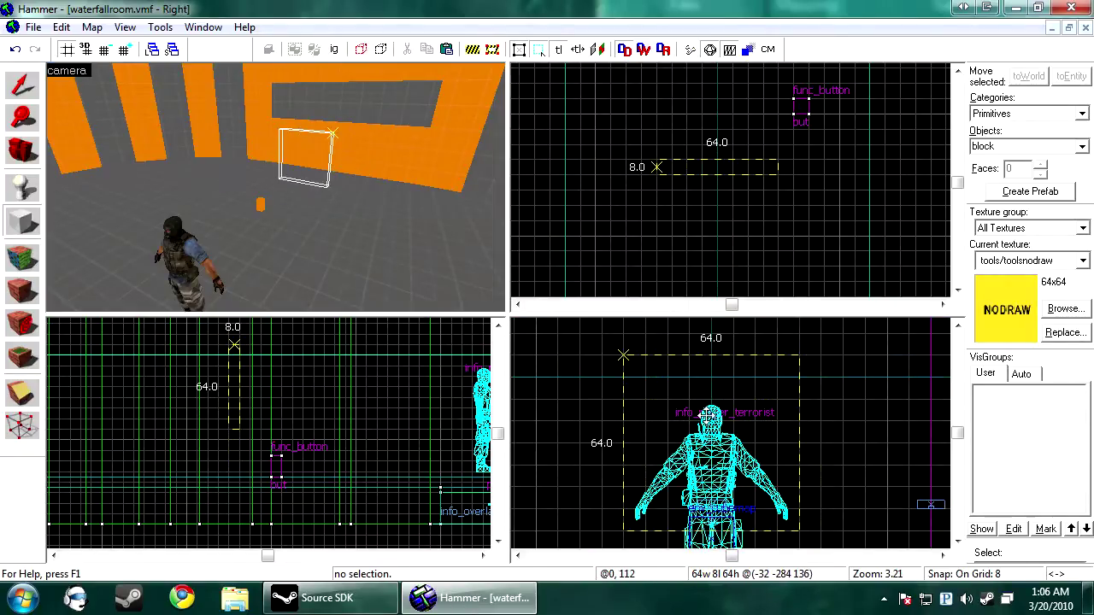
key(Return)
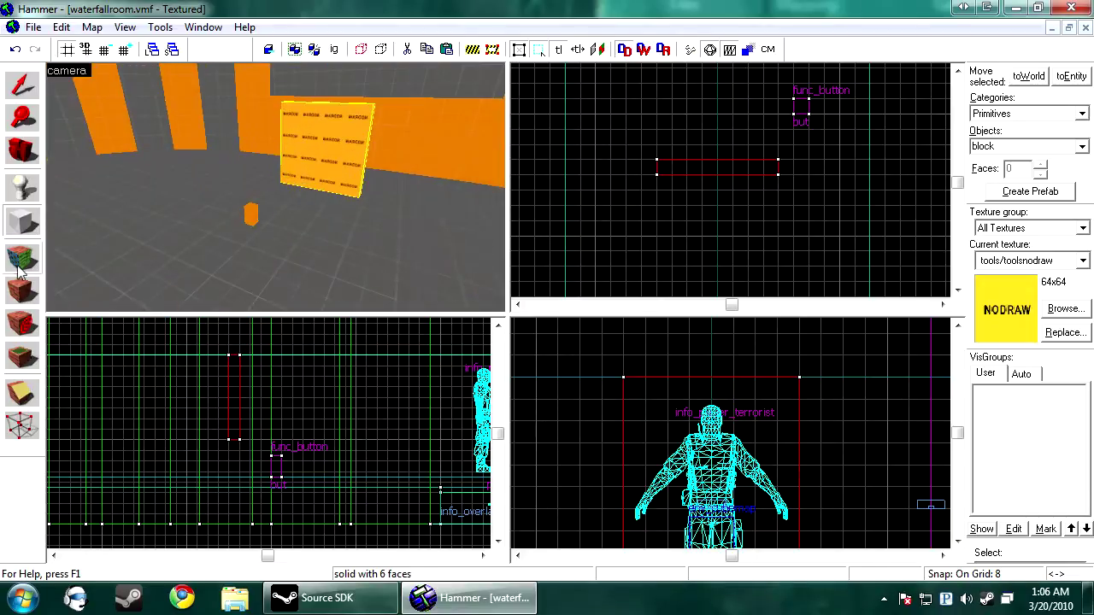
- Apply the dev/dev_tvmonitornonoise texture to the new block's large front face only and fit it to the face
key(shift+a)
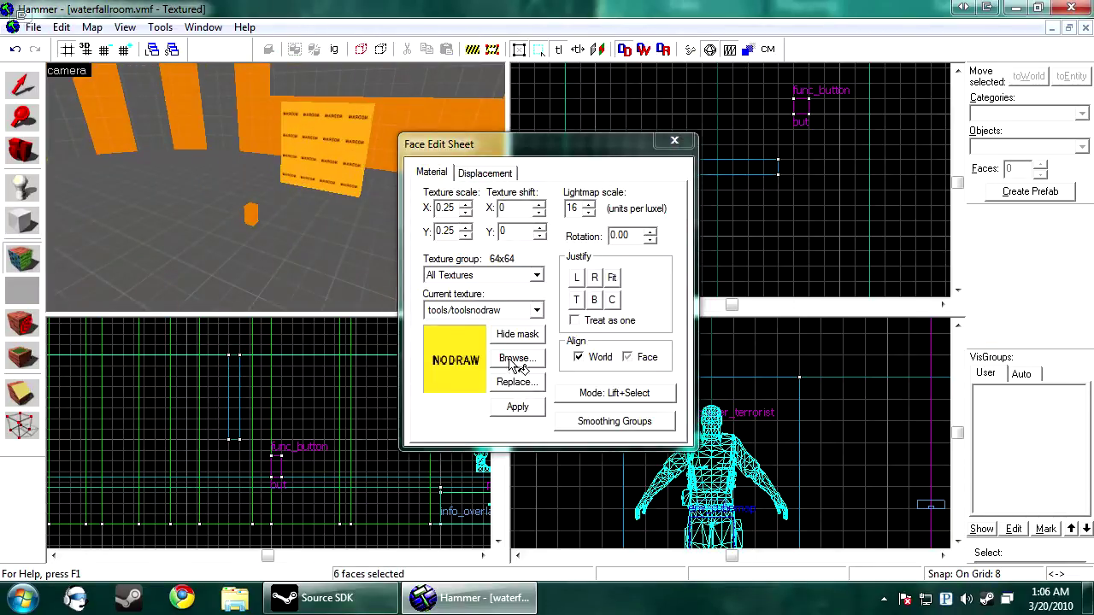
click(516, 363)
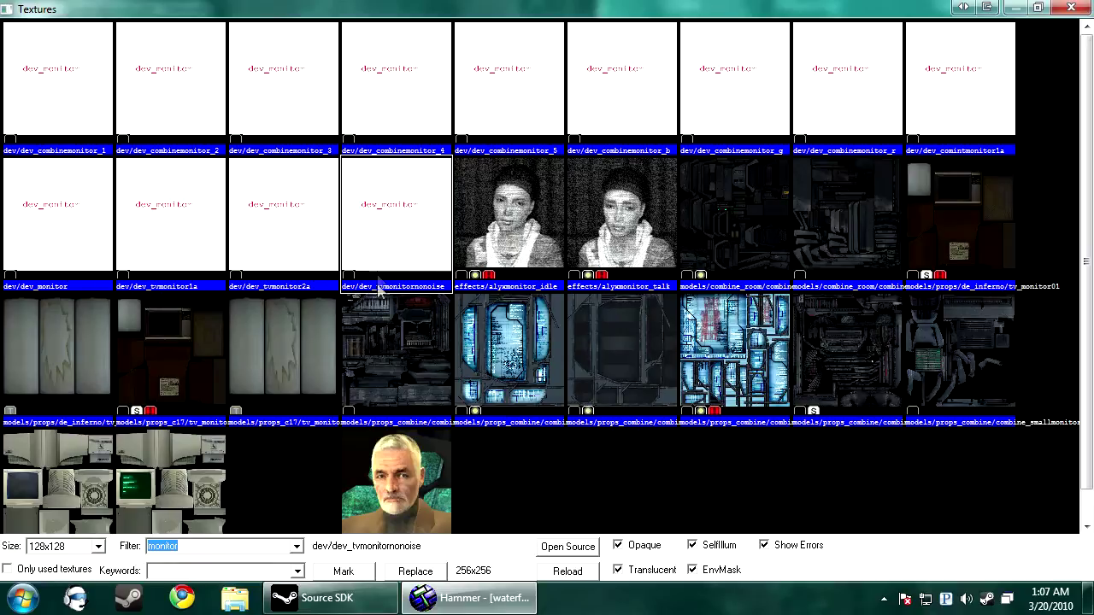
double_click(404, 231)
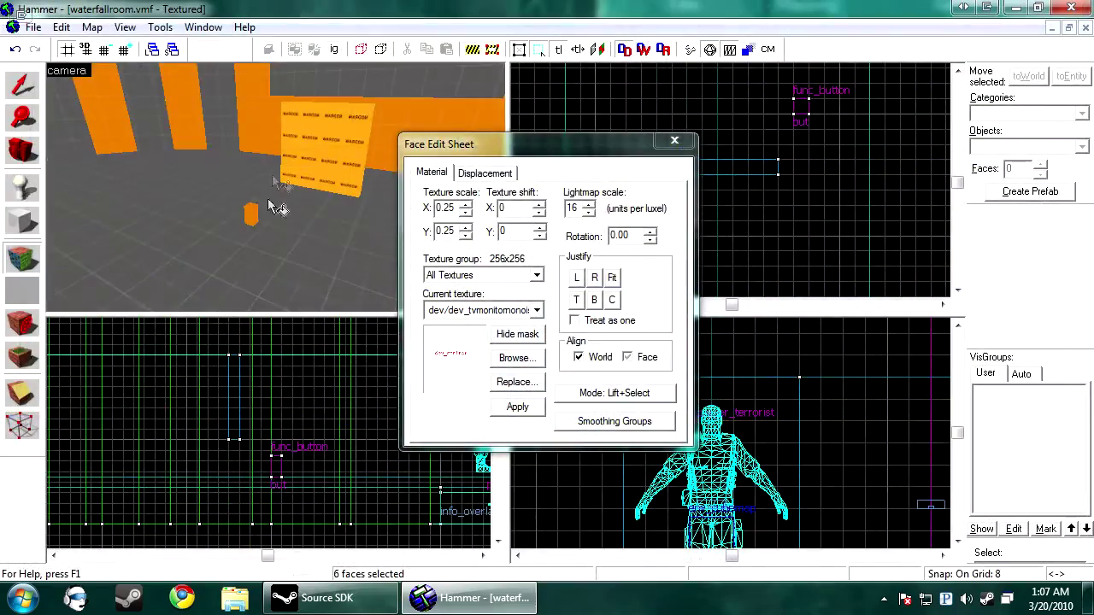
right_click(320, 141)
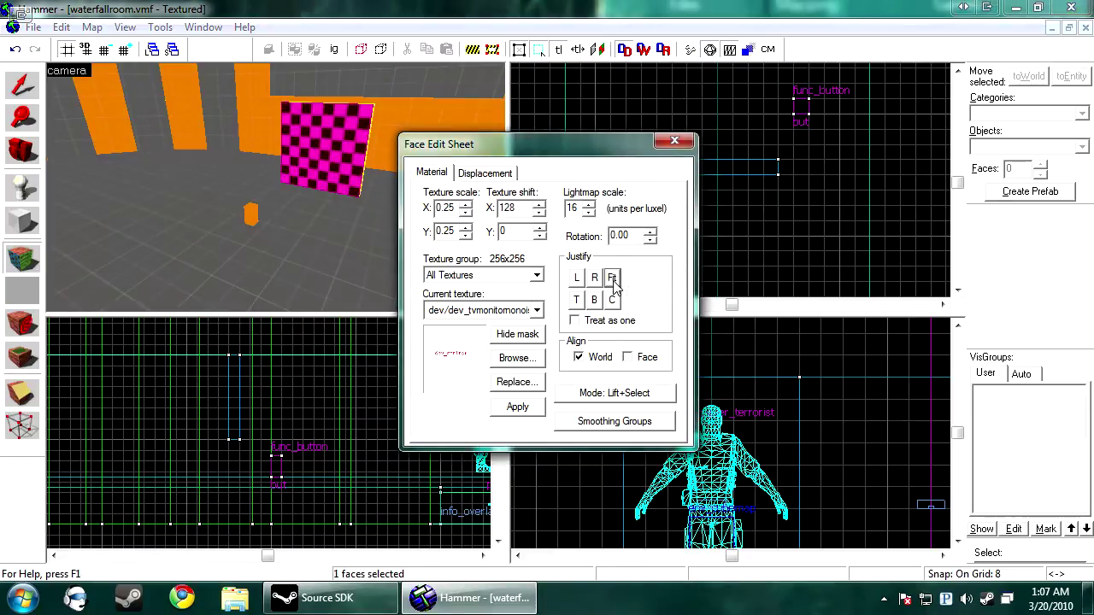
click(674, 141)
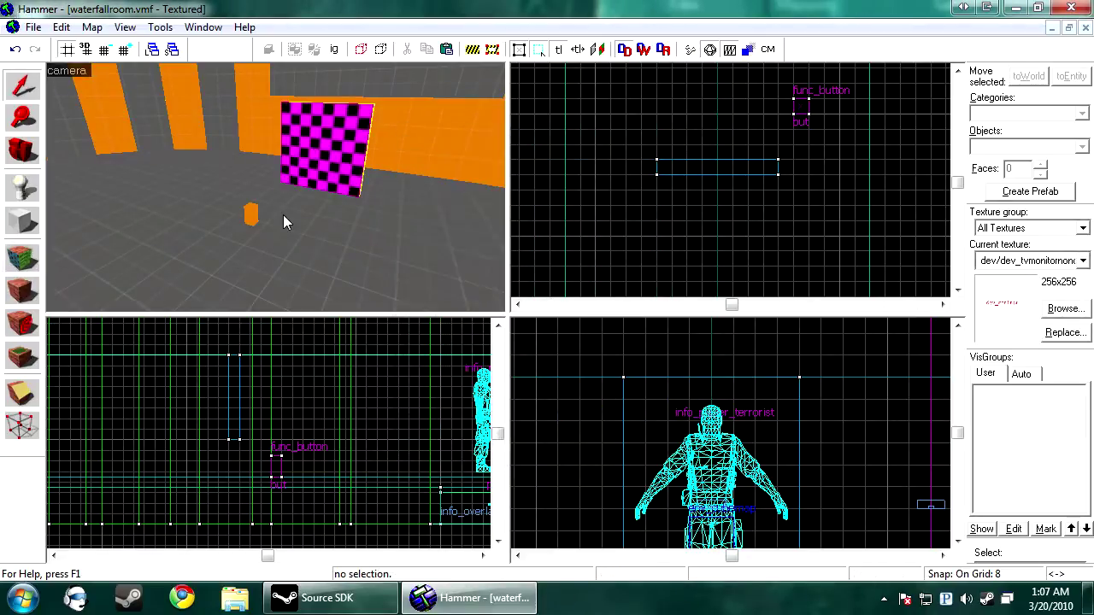
- Tie the monitor block to an entity and set its class to func_brush
key(s)
key(a)
key(Right)
key(w)
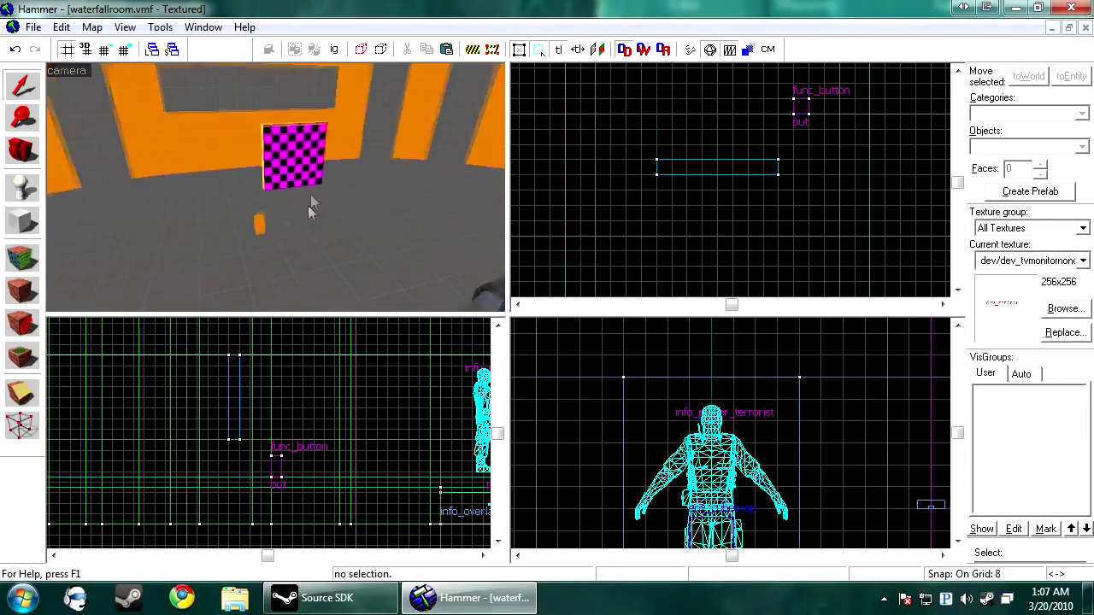
click(316, 158)
key(ctrl+t)
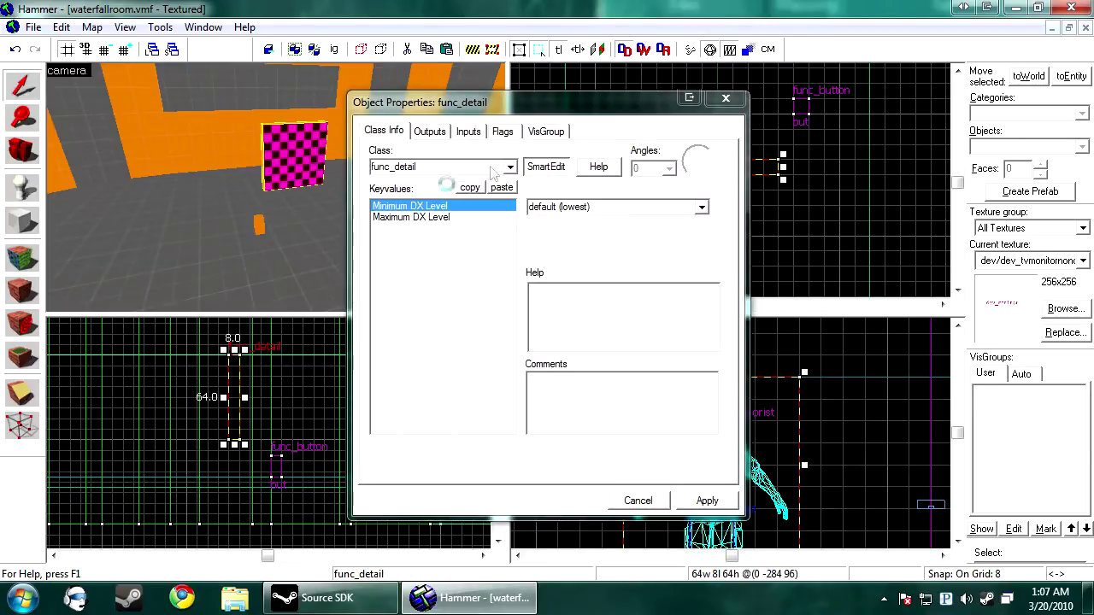
click(444, 167)
scroll(448, 204, up, 3)
click(441, 194)
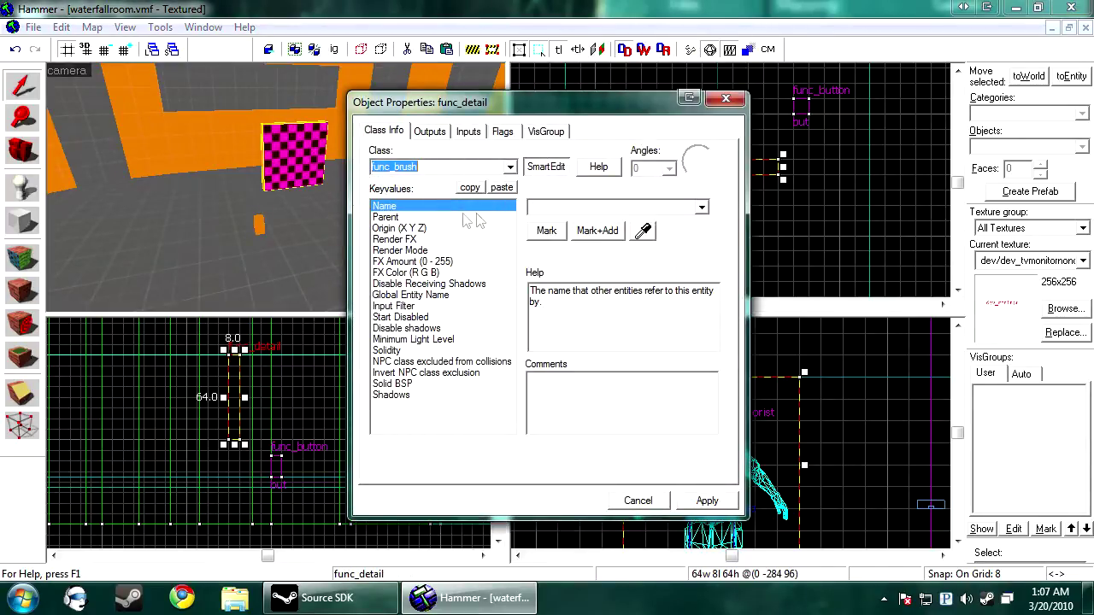
- Name the func_brush Monitor, apply the properties and clear the selection
click(557, 208)
text(M)
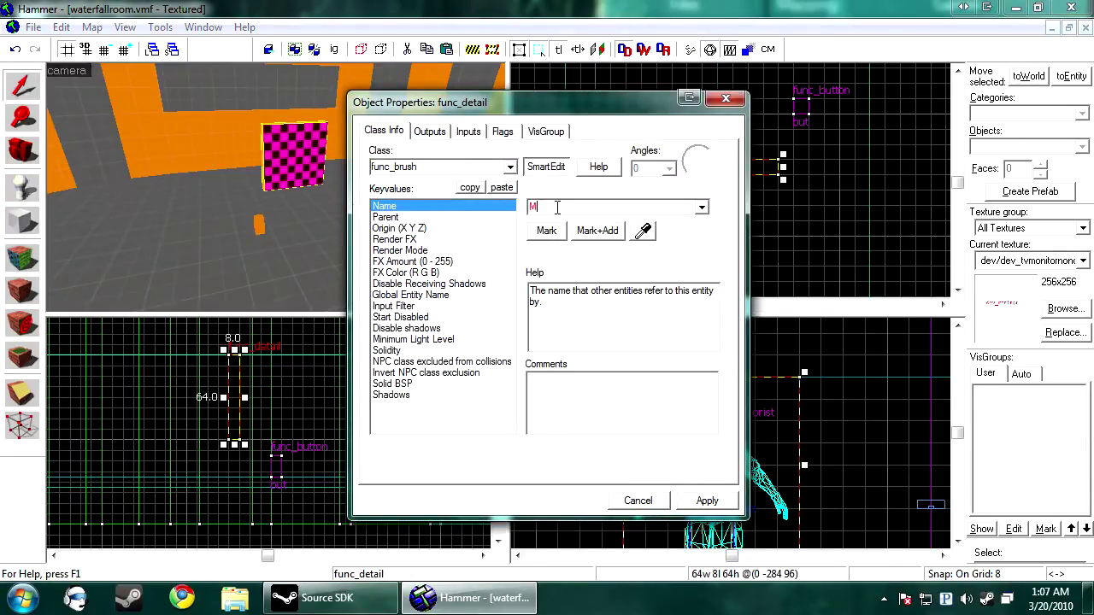
text(onitor)
click(707, 500)
click(638, 500)
key(Escape)
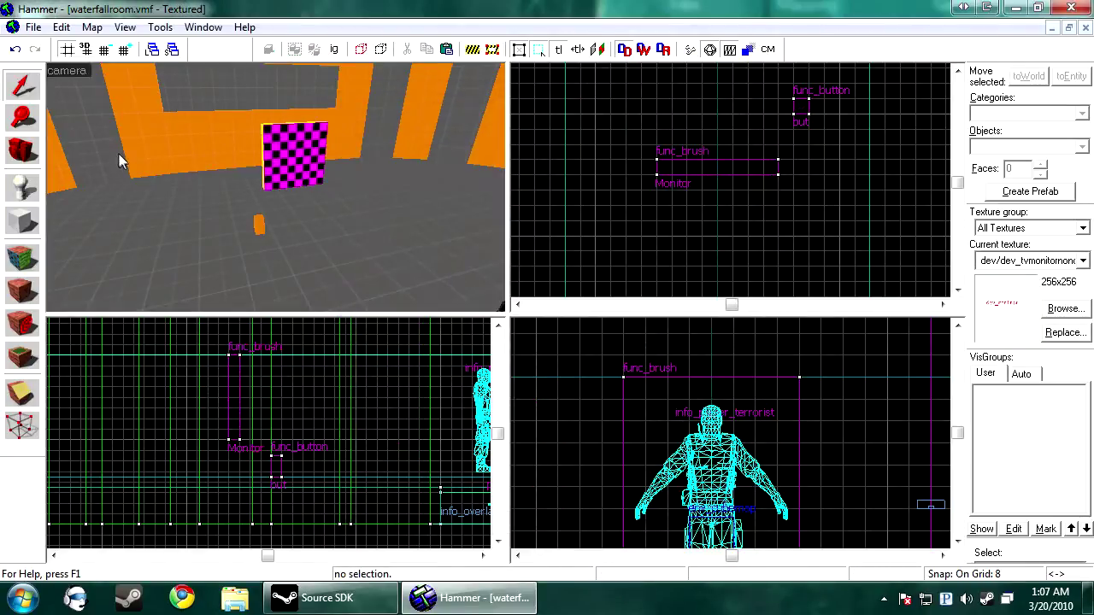
- Place an info_player_terrorist entity on the floor near the monitor and change its class to point_camera
key(a)
key(s)
click(21, 186)
click(151, 241)
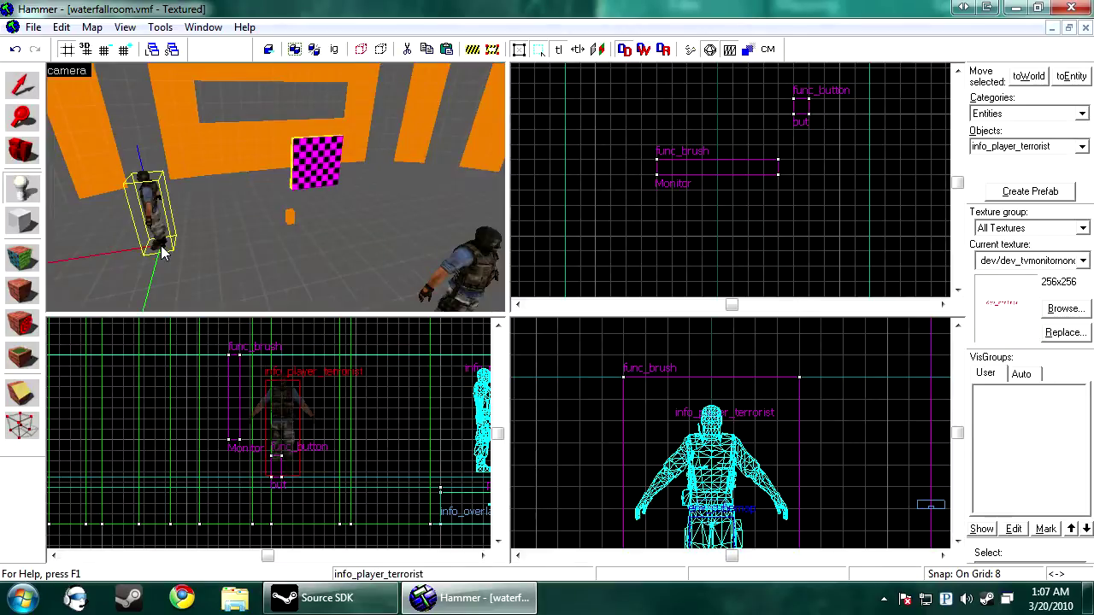
key(alt+Return)
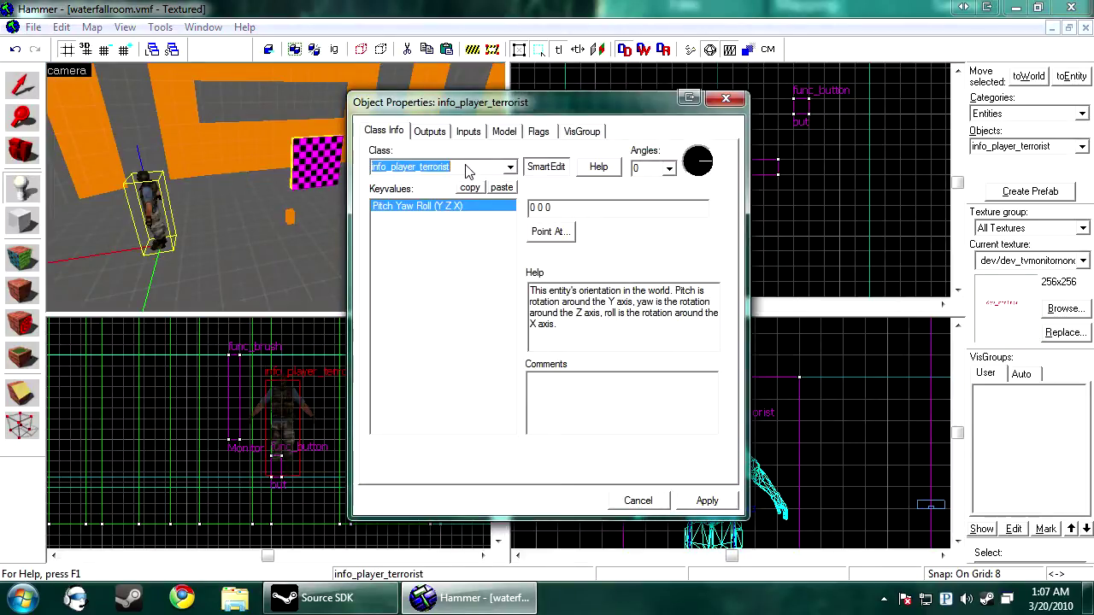
text(point_camera)
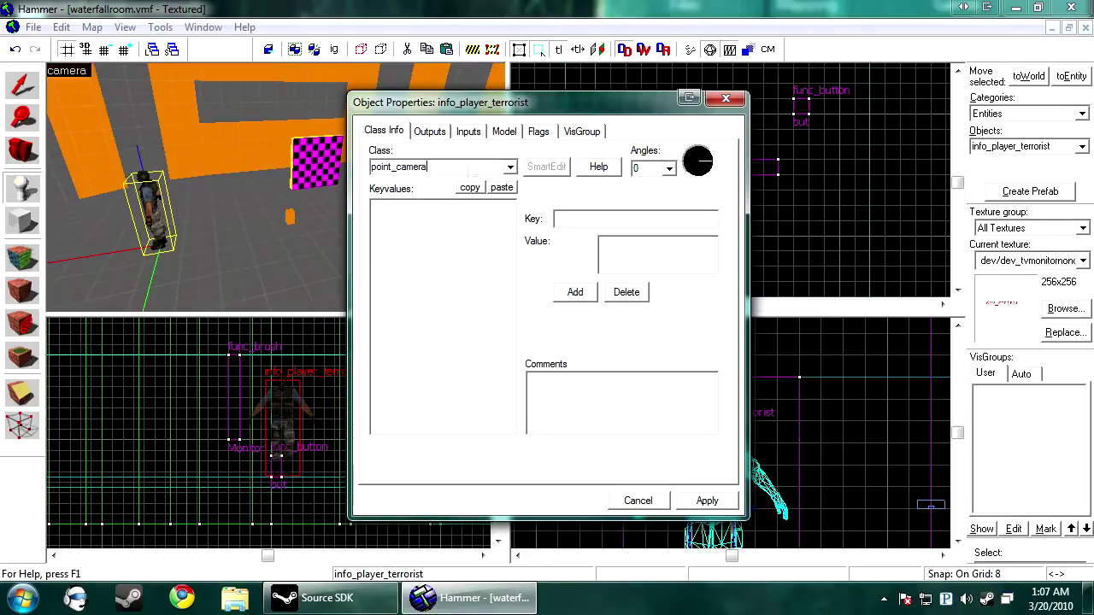
click(700, 503)
- Cut and paste the point_camera onto the front of the monitor and center it on the func_brush
key(ctrl+x)
key(ctrl+v)
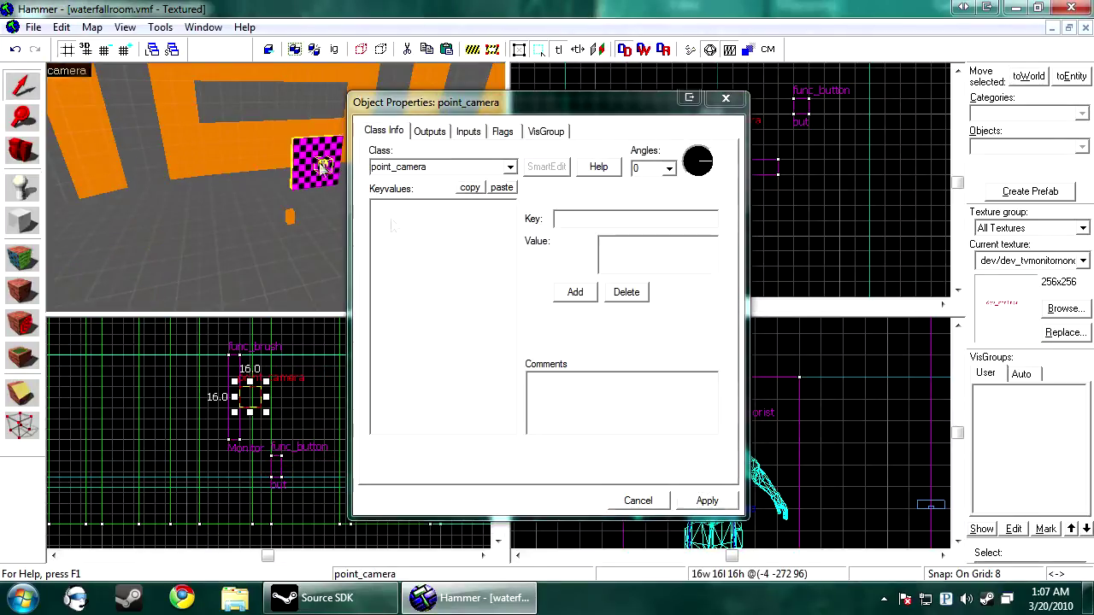
click(639, 501)
scroll(297, 422, up, 5)
scroll(214, 369, up, 1)
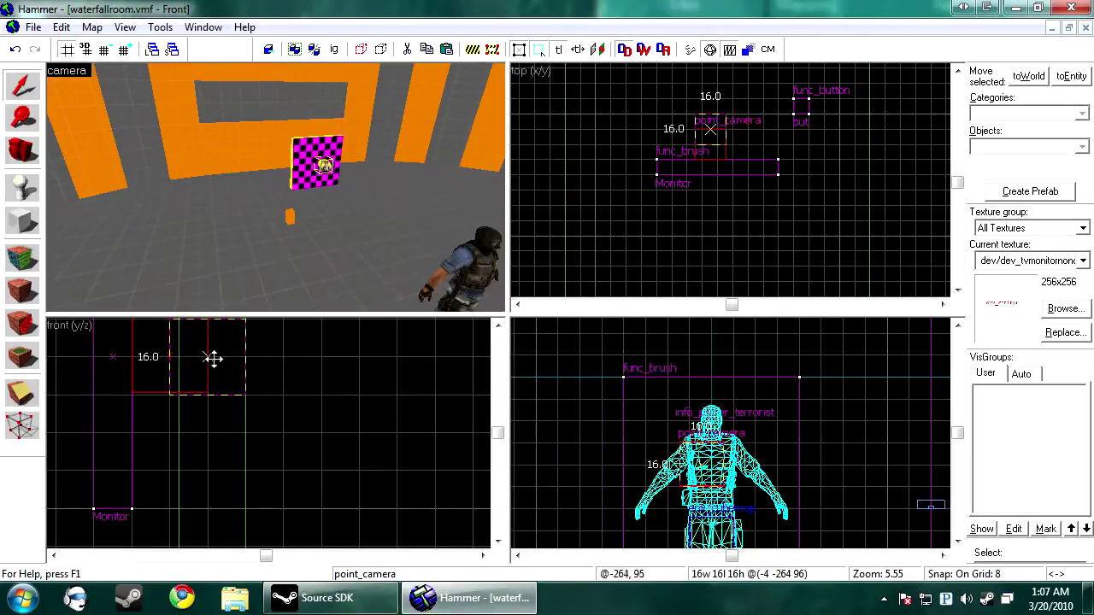
scroll(724, 150, up, 5)
drag(710, 152, 724, 151)
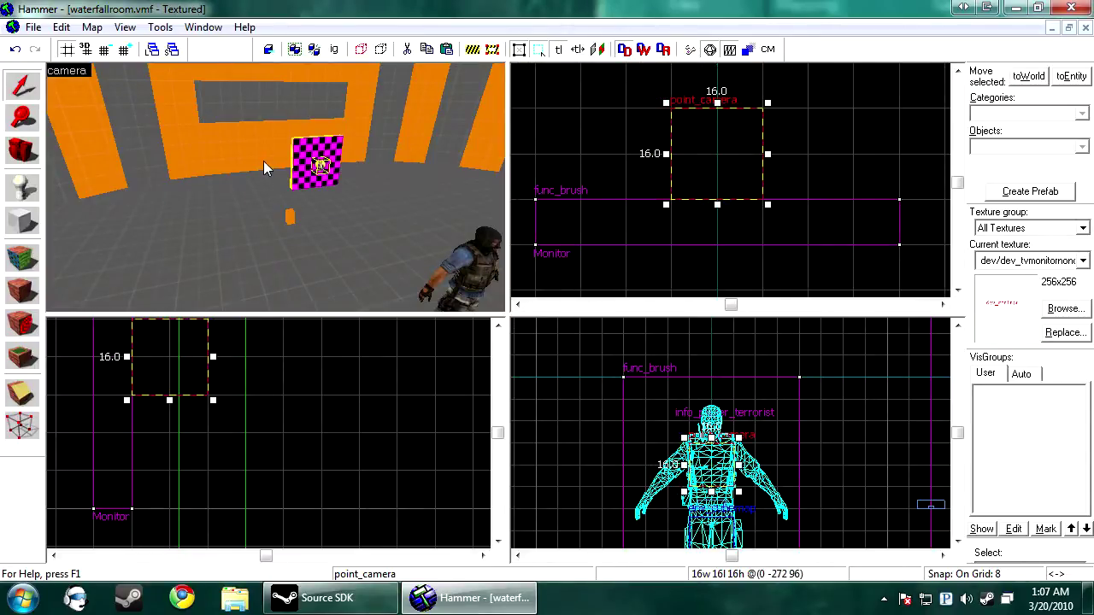
- Open the point_camera's properties and add an FOV keyvalue of 100
key(z)
key(w)
key(w)
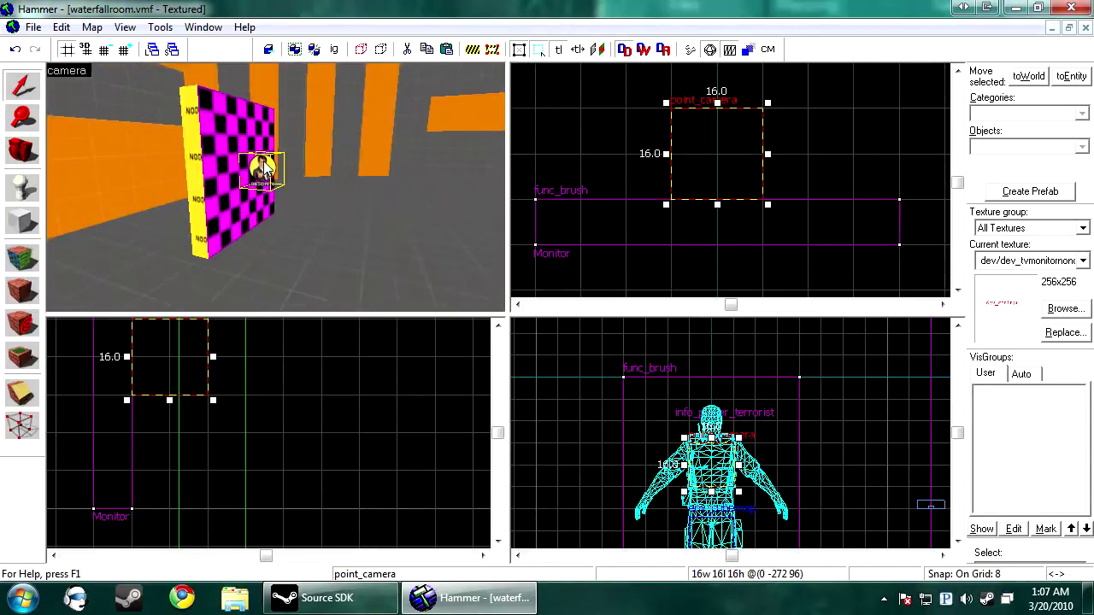
double_click(265, 167)
click(575, 293)
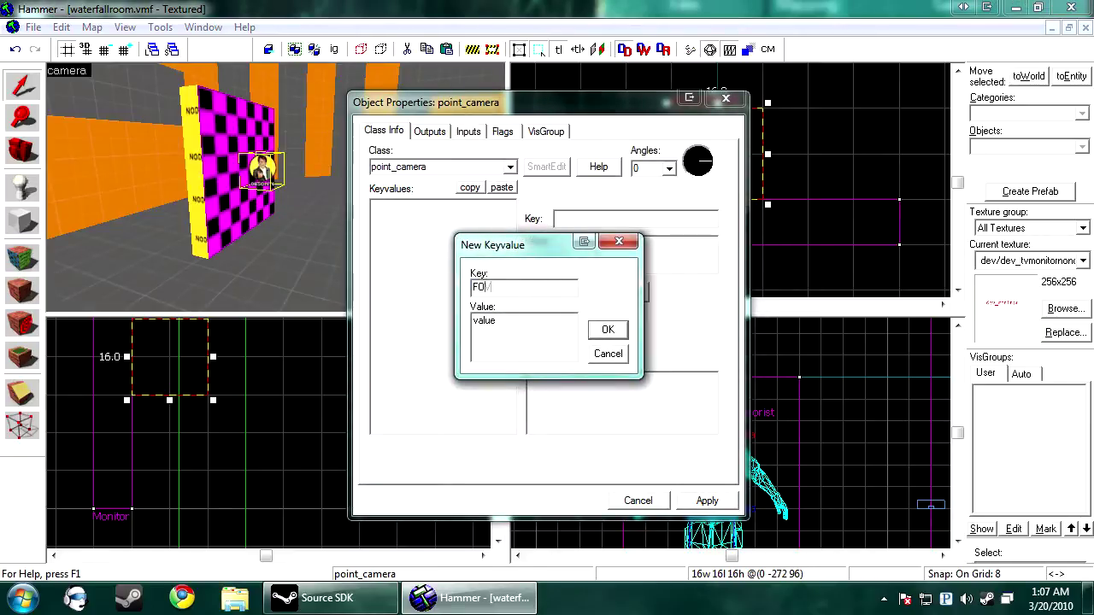
drag(512, 346, 446, 317)
click(608, 332)
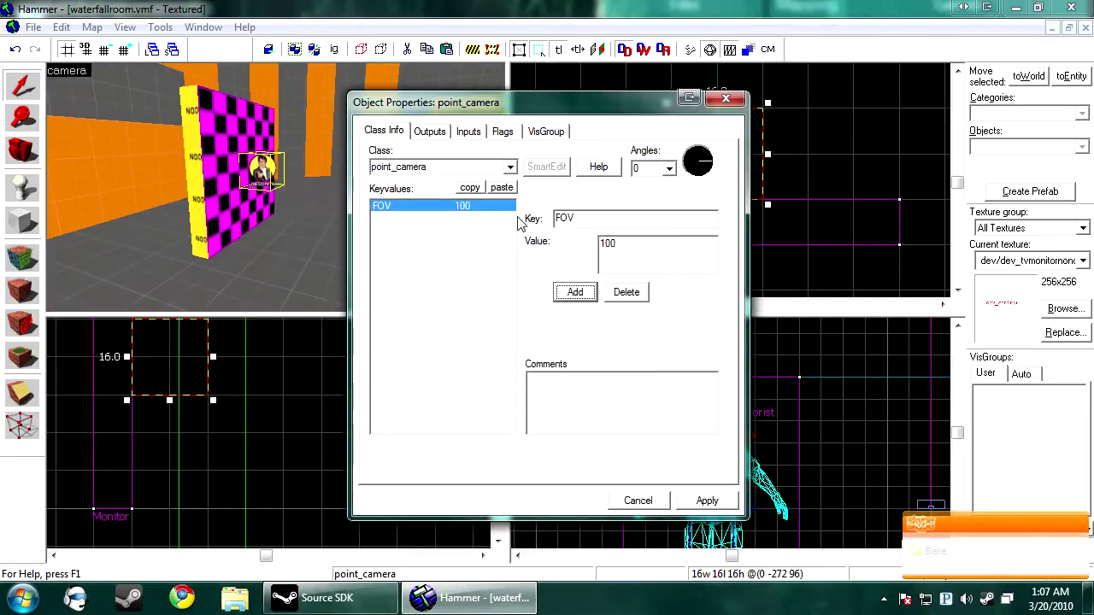
- Add a targetname keyvalue of cam1 and an angels key with the default value to the point_camera, and apply them
click(575, 292)
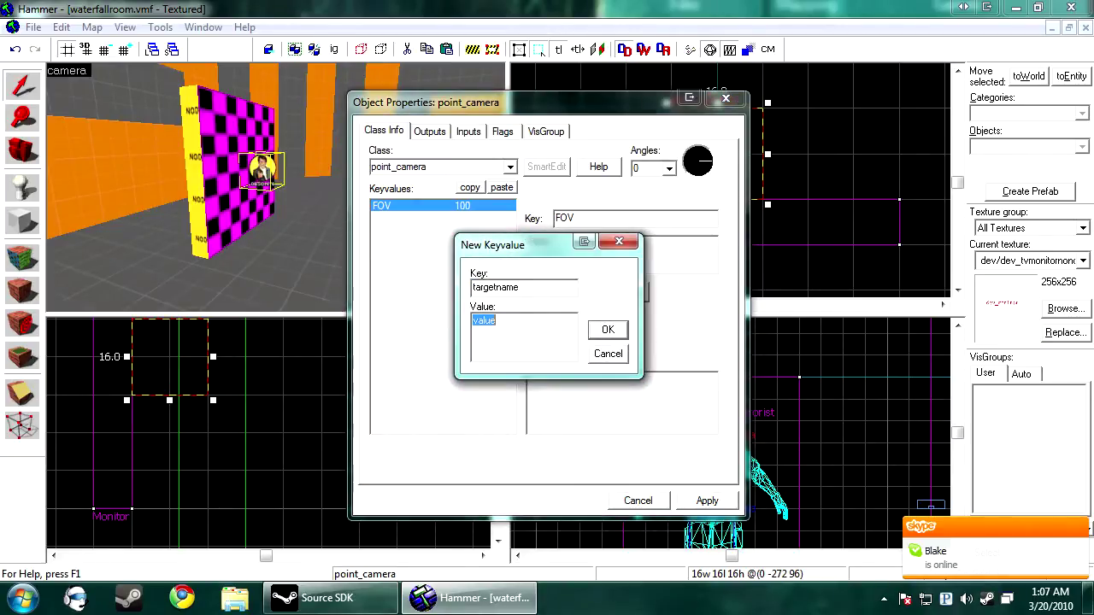
key(Return)
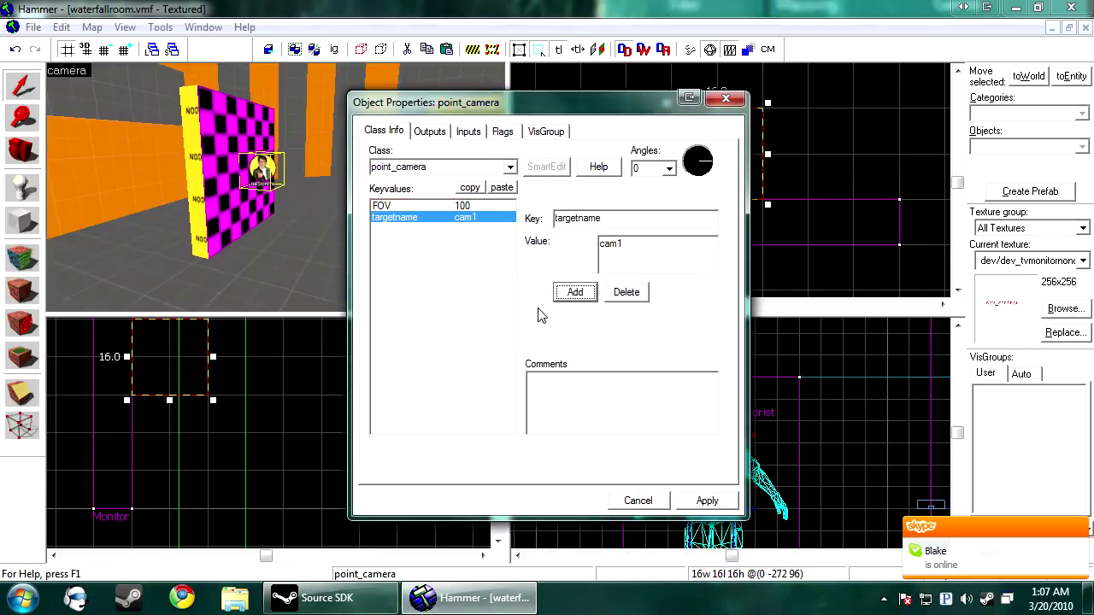
click(577, 295)
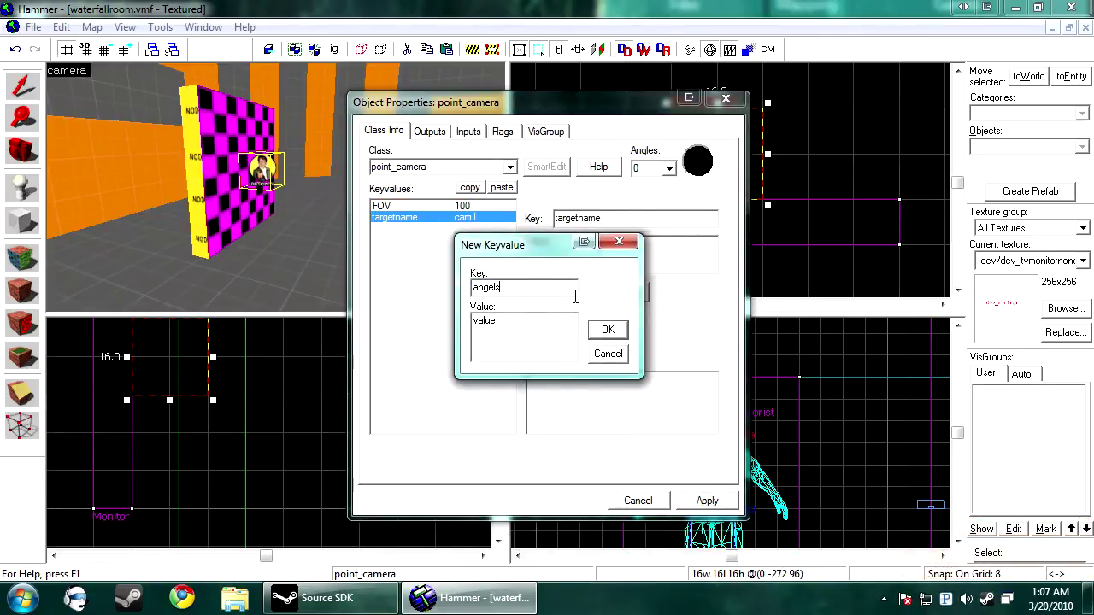
key(Return)
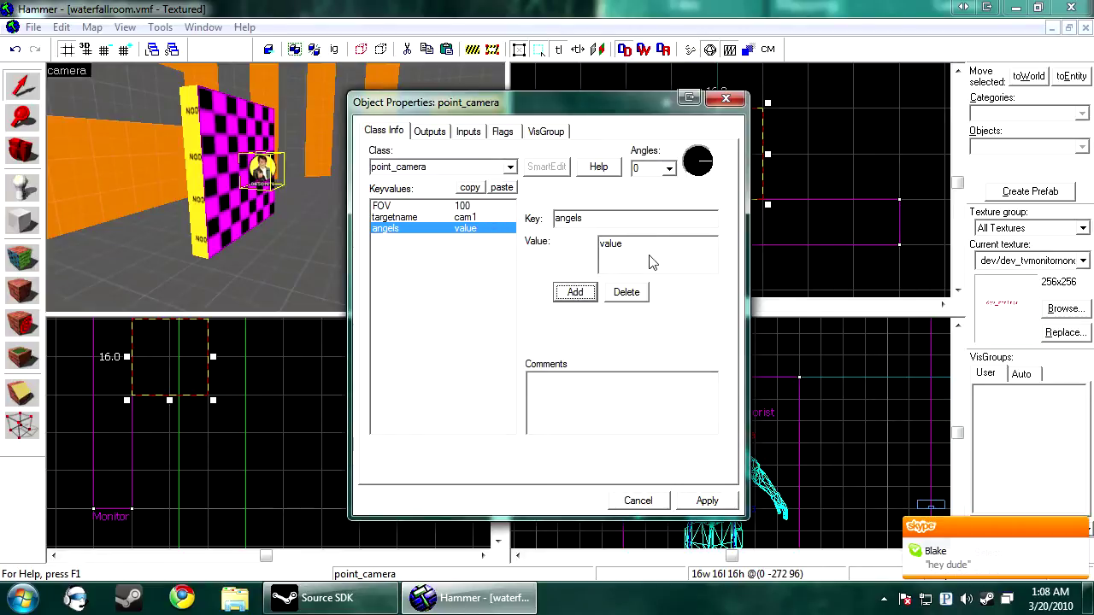
click(704, 503)
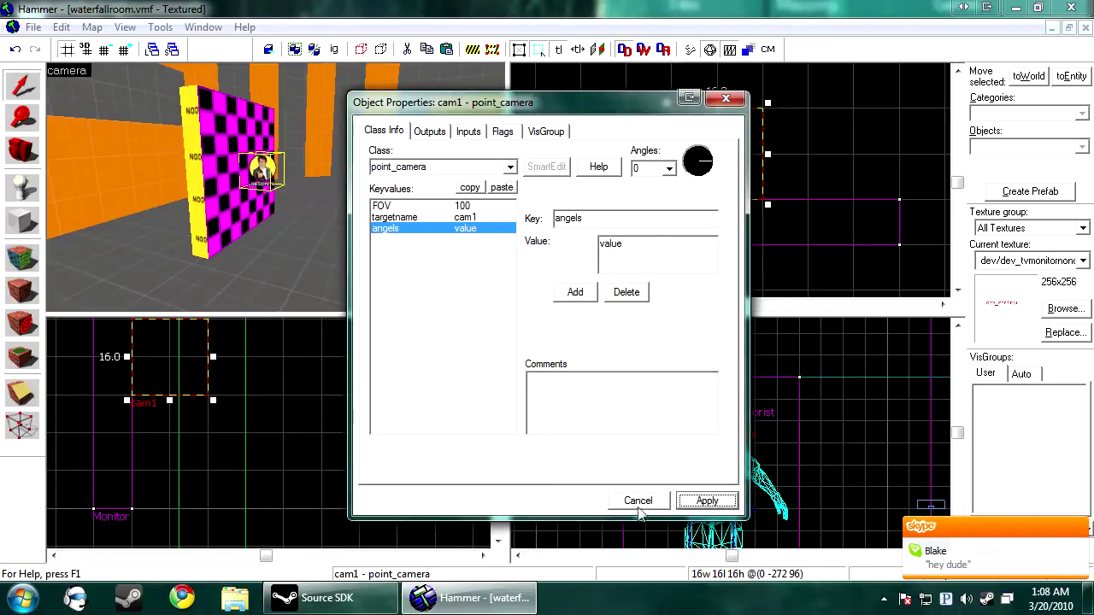
click(640, 505)
- Relocate the cam1 point_camera to the dark green area beside the striped grate and align it there in the top view
key(s)
key(d)
key(w)
key(d)
key(a)
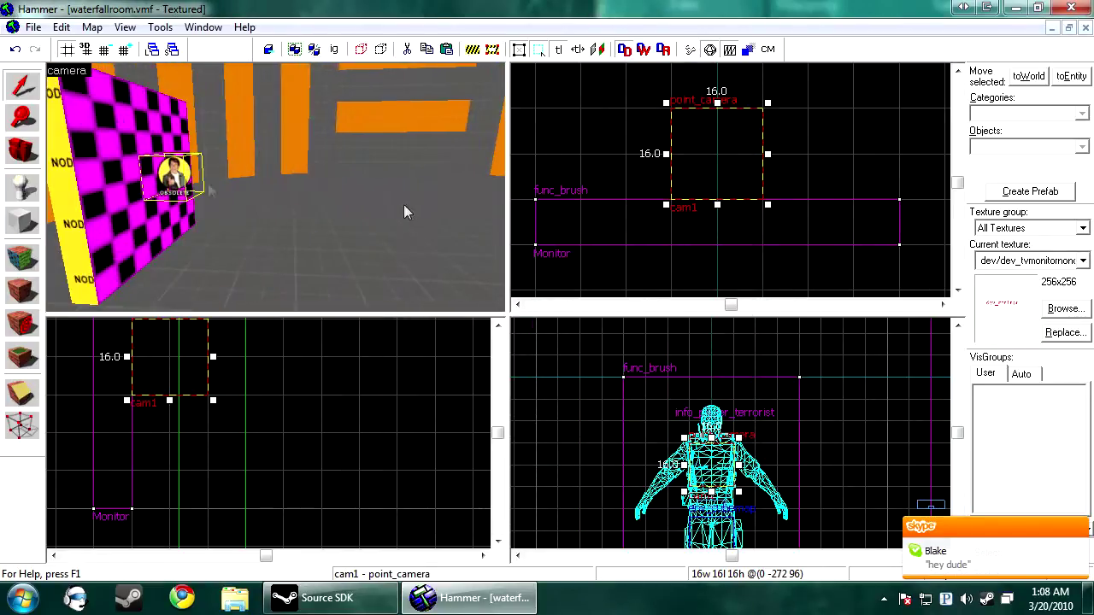
key(w)
key(d)
key(d)
key(s)
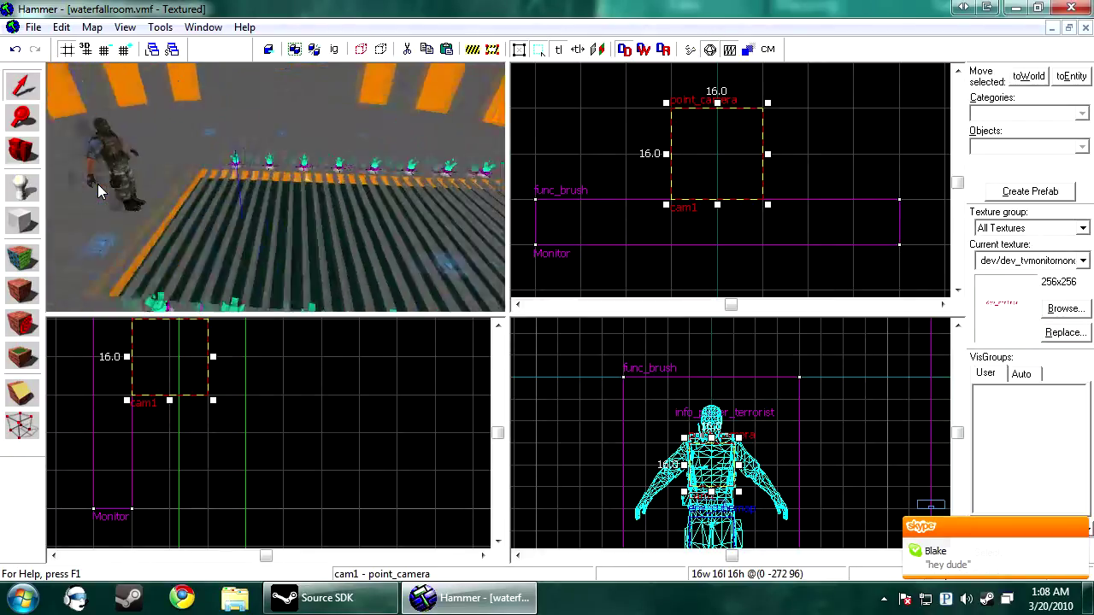
key(d)
key(w)
scroll(207, 393, down, 4)
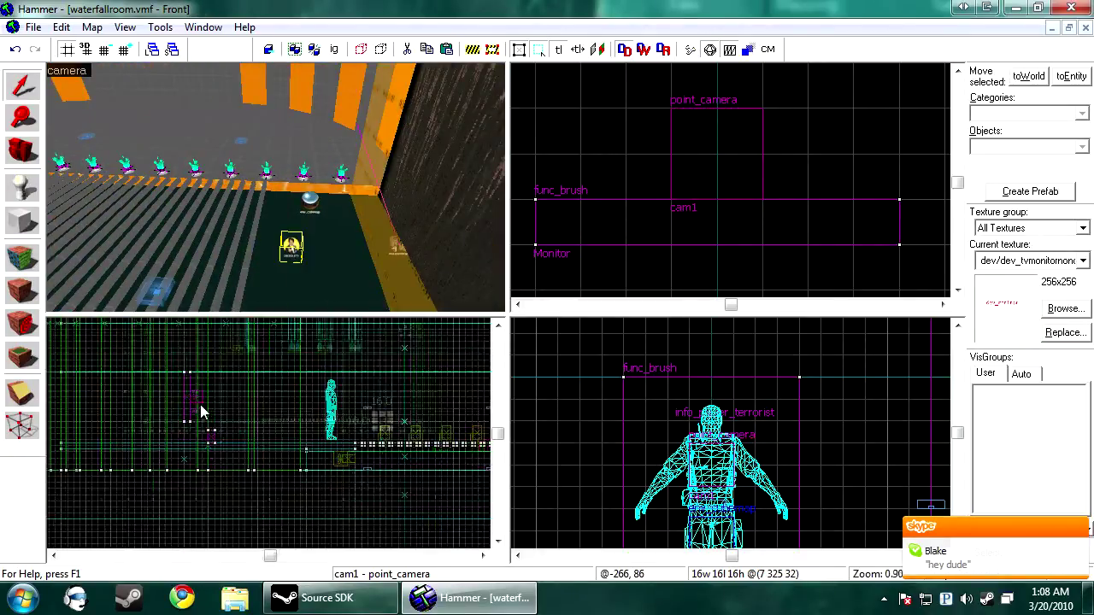
scroll(269, 423, up, 2)
scroll(706, 128, down, 8)
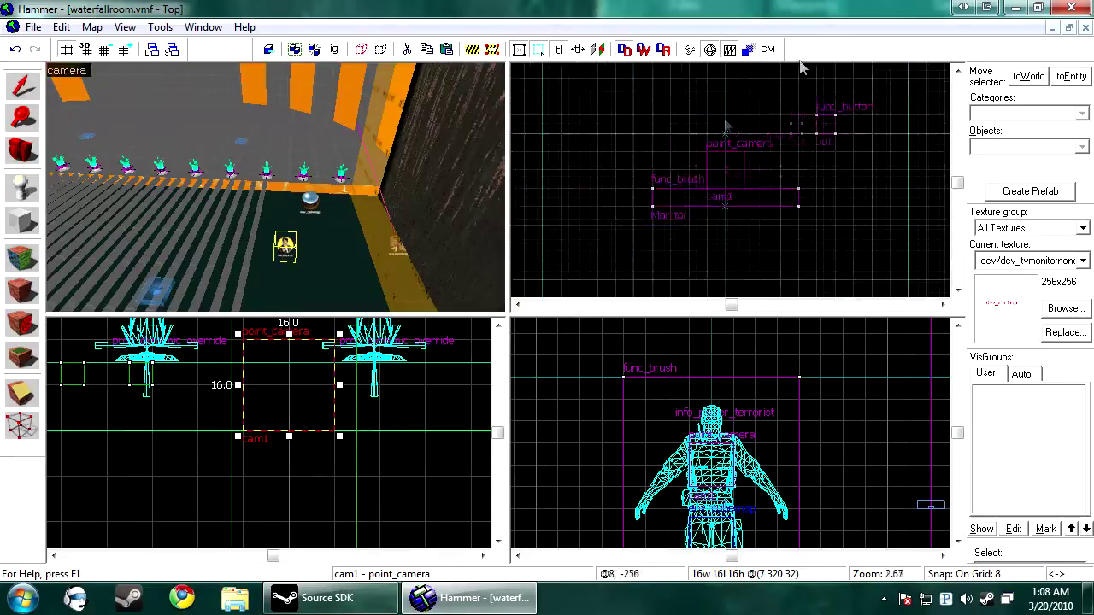
scroll(706, 124, up, 10)
drag(690, 120, 666, 157)
- Place an info_player_terrorist at the dark green area's point_camera and center it over that camera in the top and side views
click(23, 185)
click(280, 261)
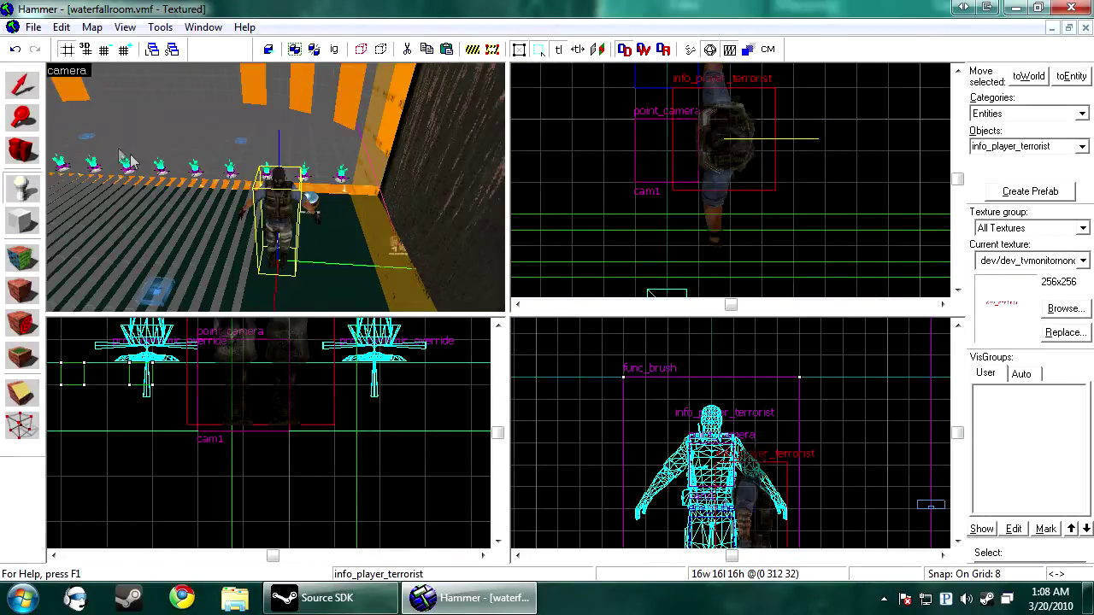
click(27, 85)
drag(697, 151, 651, 159)
scroll(701, 445, down, 4)
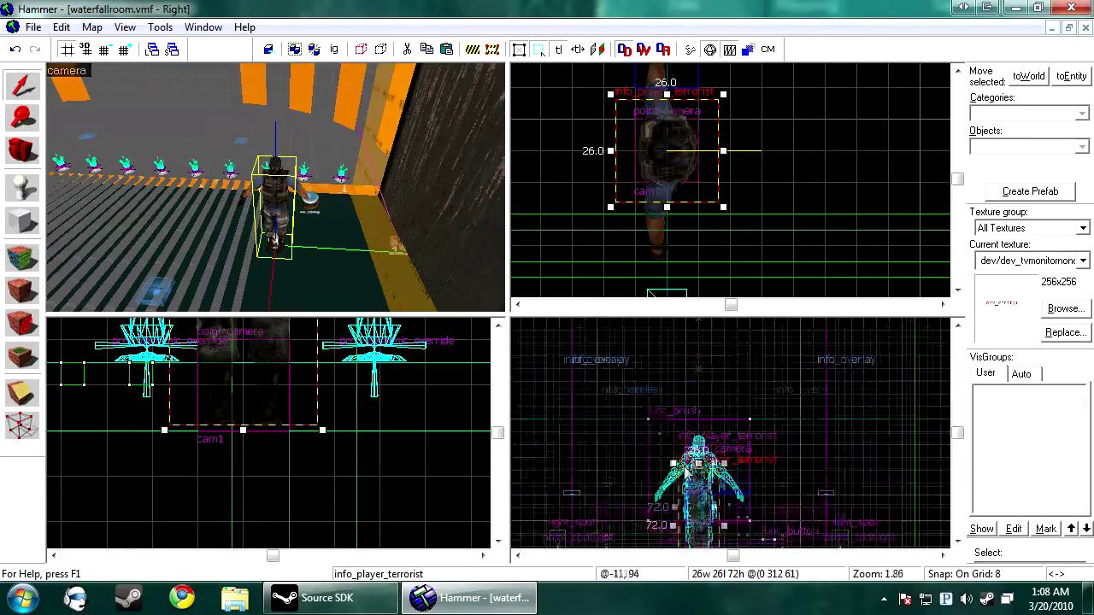
scroll(697, 485, up, 6)
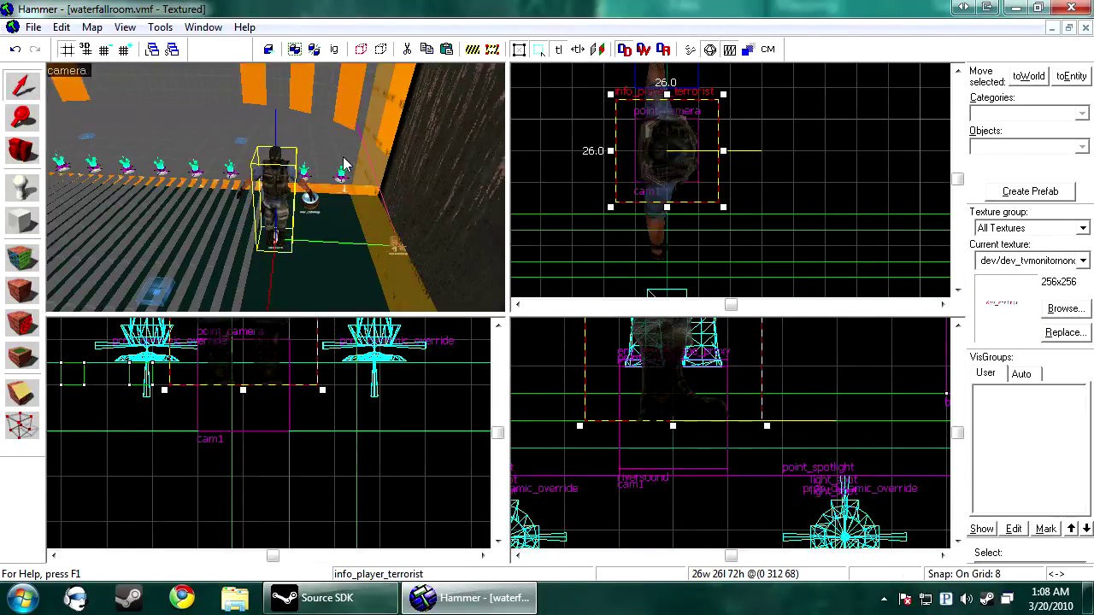
- Aim the info_player_terrorist at the env_cubemap using its Point At option and apply the orientation
scroll(343, 162, up, 3)
scroll(343, 157, up, 6)
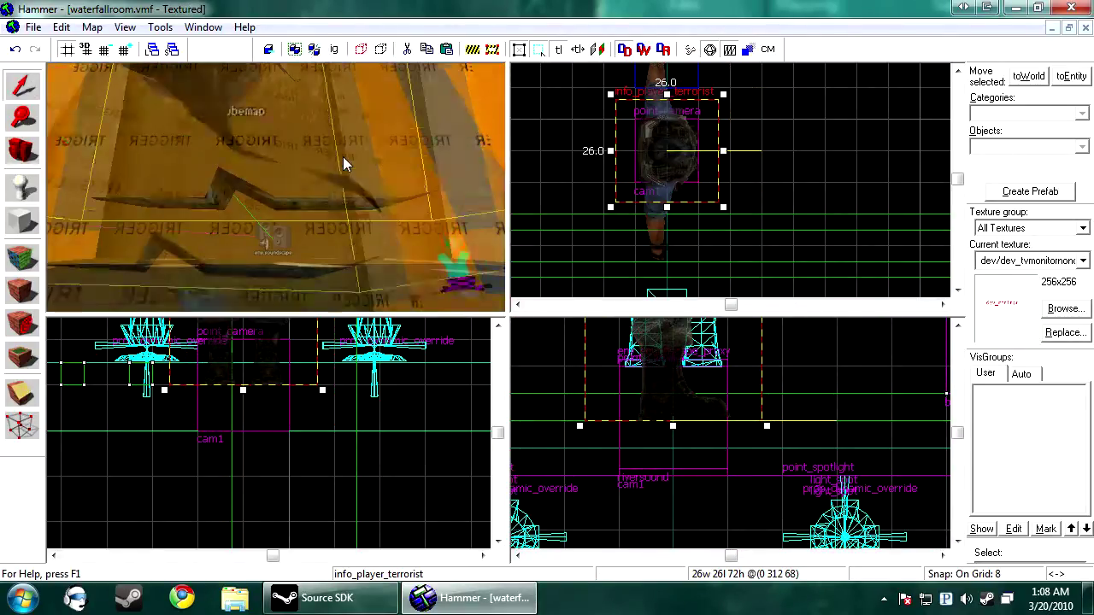
scroll(343, 156, down, 4)
key(alt+Return)
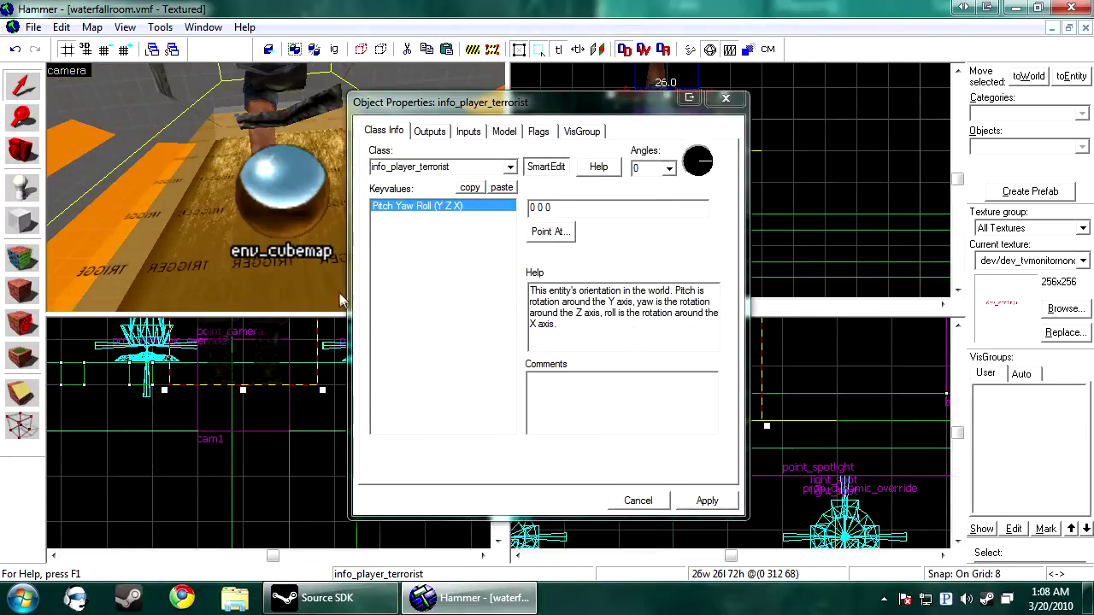
click(556, 229)
click(294, 268)
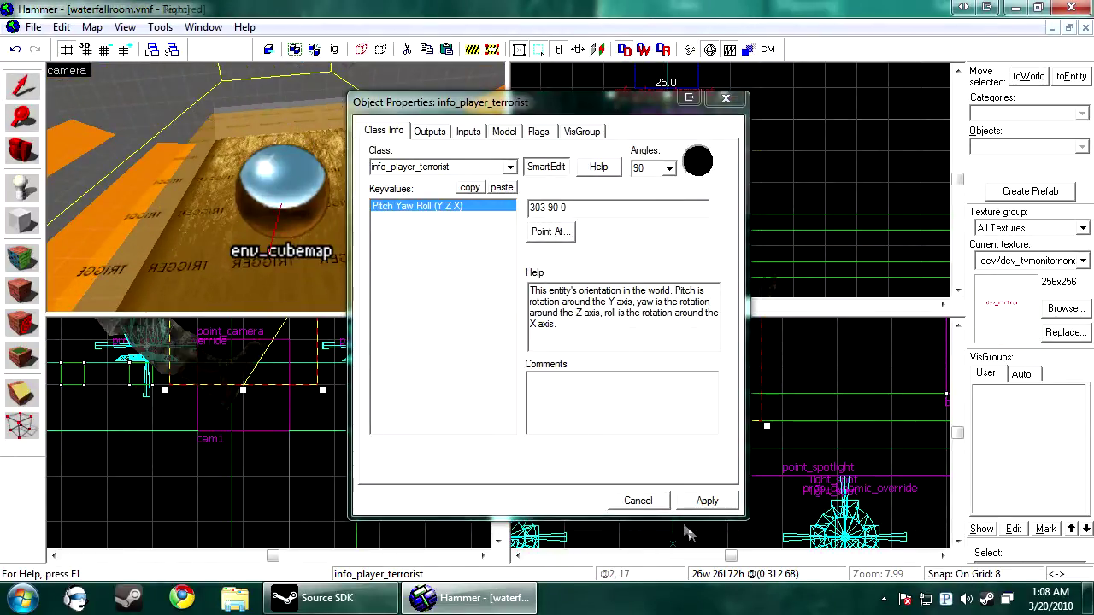
click(702, 500)
click(638, 501)
- Copy the info_player_terrorist's Pitch Yaw Roll value of 303 90 0 and delete that helper entity
key(alt+Return)
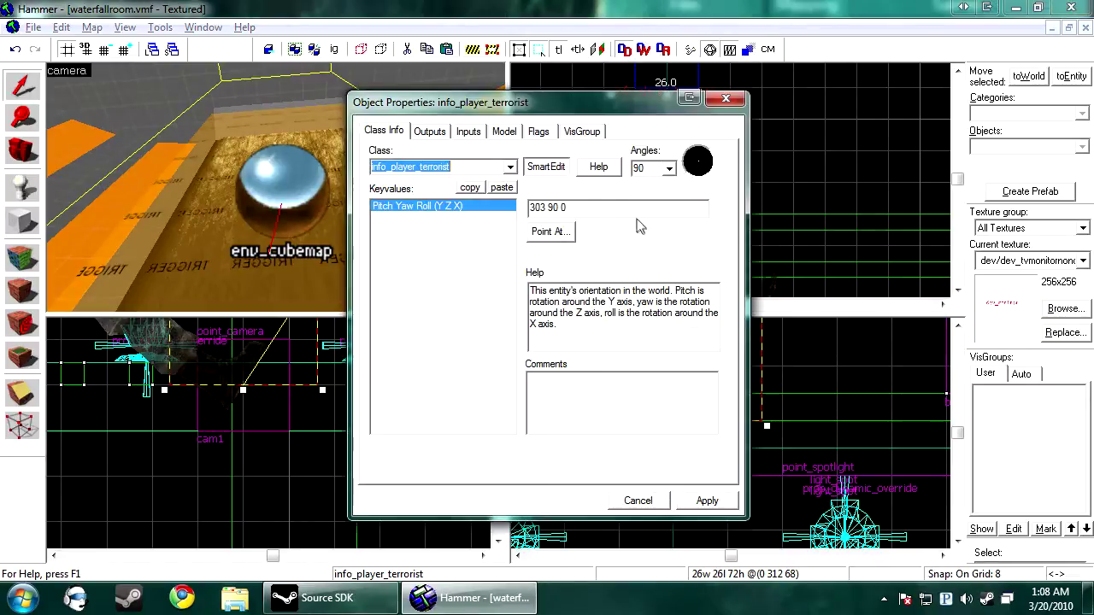
drag(568, 208, 555, 211)
click(706, 502)
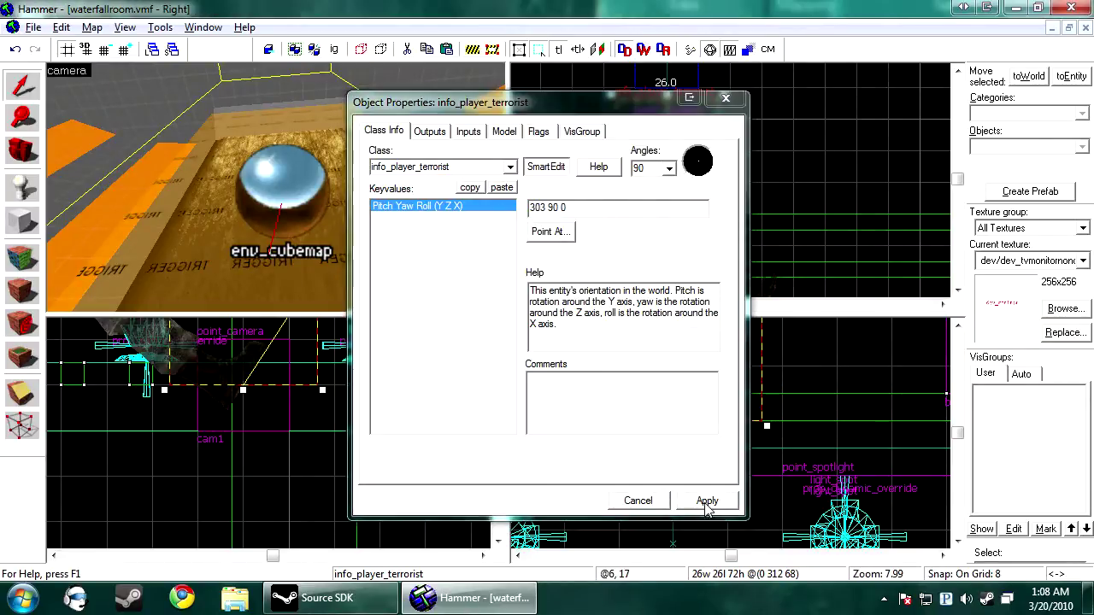
click(637, 501)
key(Escape)
key(z)
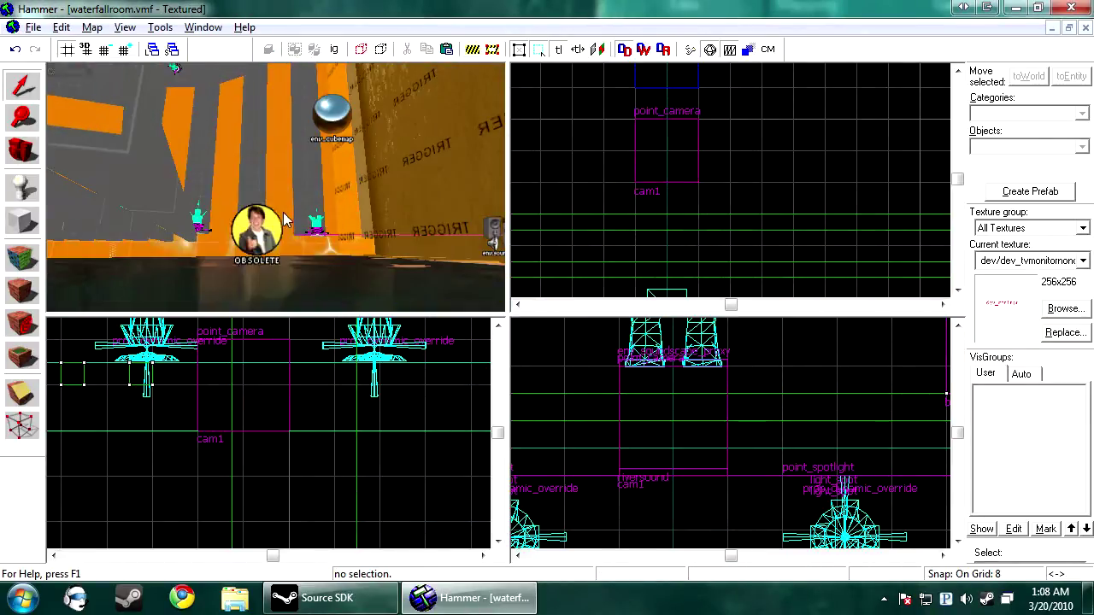
- Set the angels value of the point_camera in the dark green area to 303 90 0 and apply it
key(z)
double_click(251, 240)
click(389, 228)
double_click(676, 254)
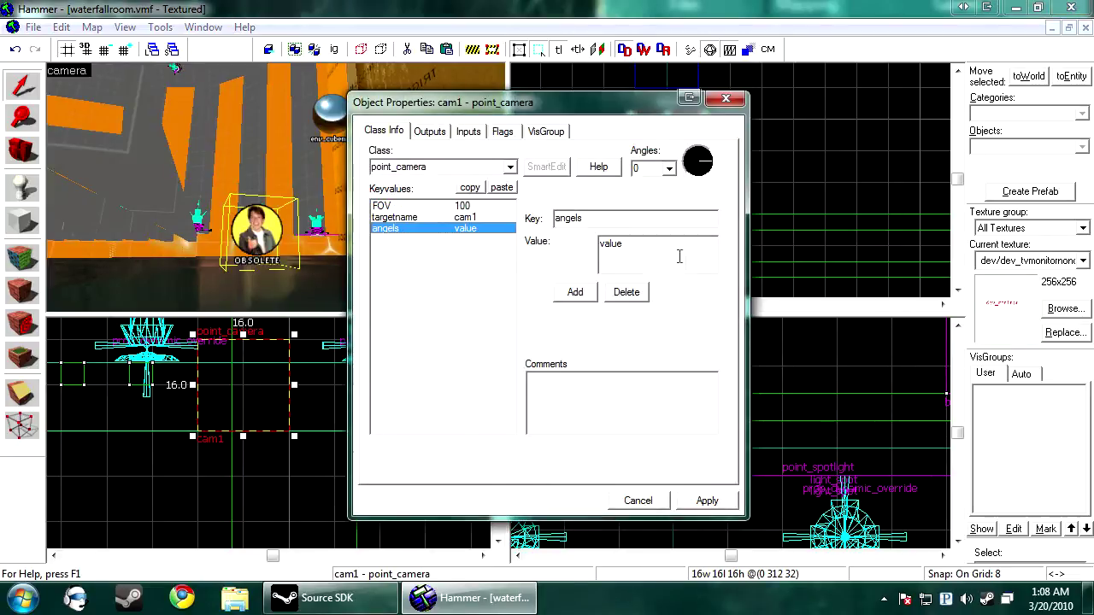
text(303 90 0)
click(706, 501)
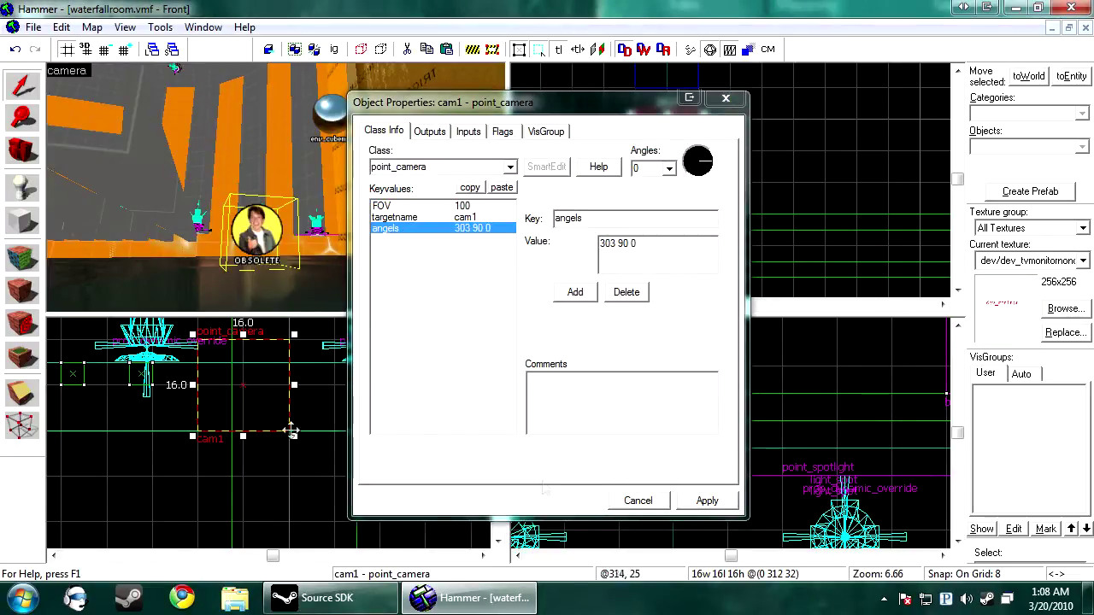
scroll(829, 423, down, 9)
scroll(815, 411, up, 5)
click(702, 504)
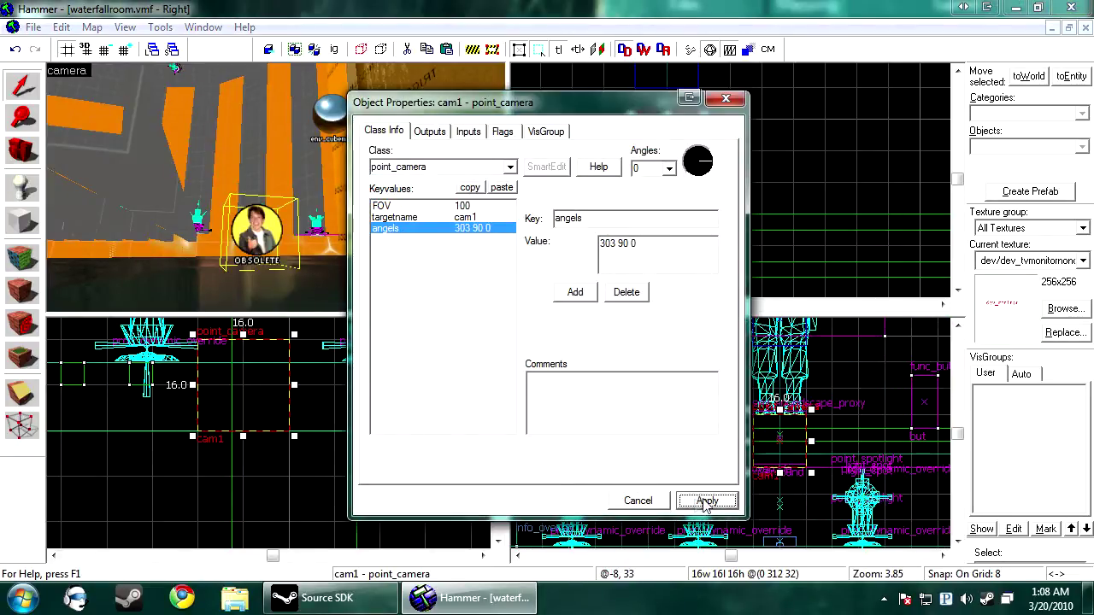
click(645, 498)
scroll(696, 200, down, 8)
key(Escape)
scroll(708, 165, up, 3)
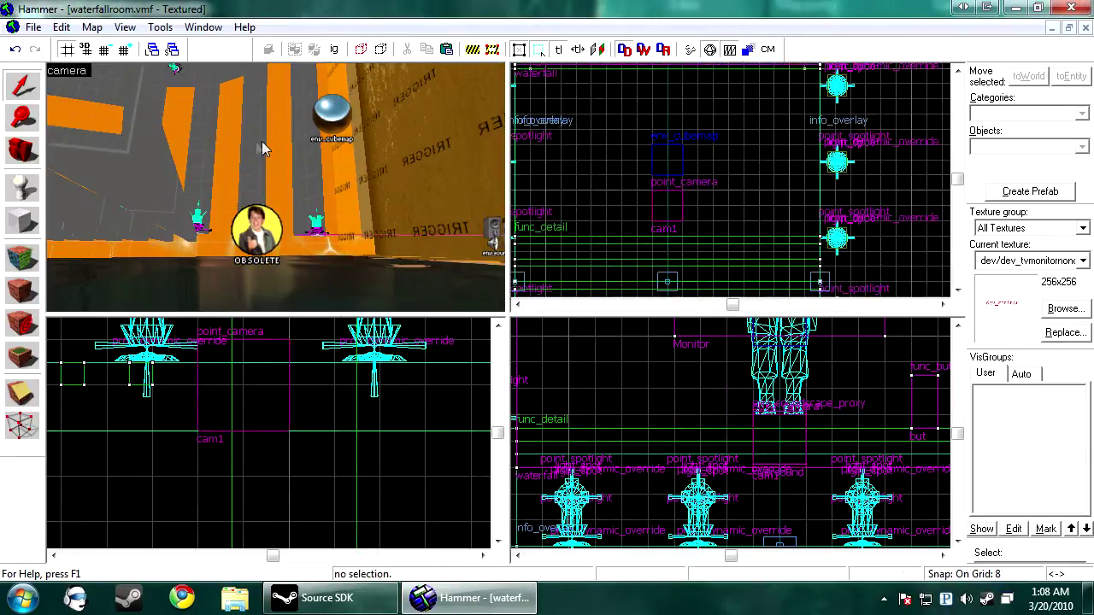
- Set the angels value of the point_camera on the front of the monitor to 0 90 0 and apply it
key(z)
key(w)
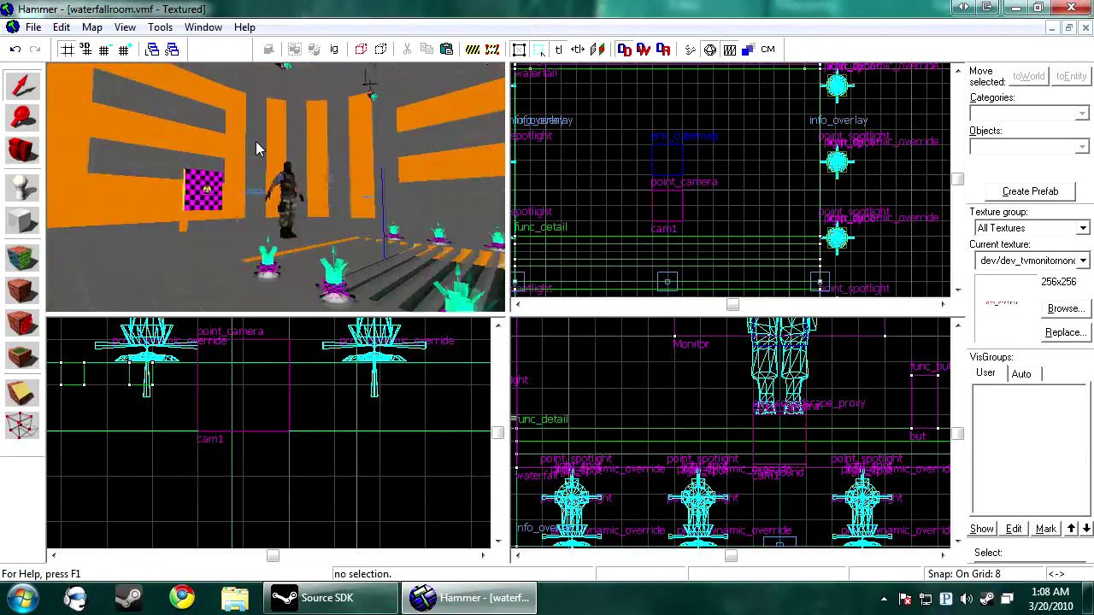
key(z)
click(240, 214)
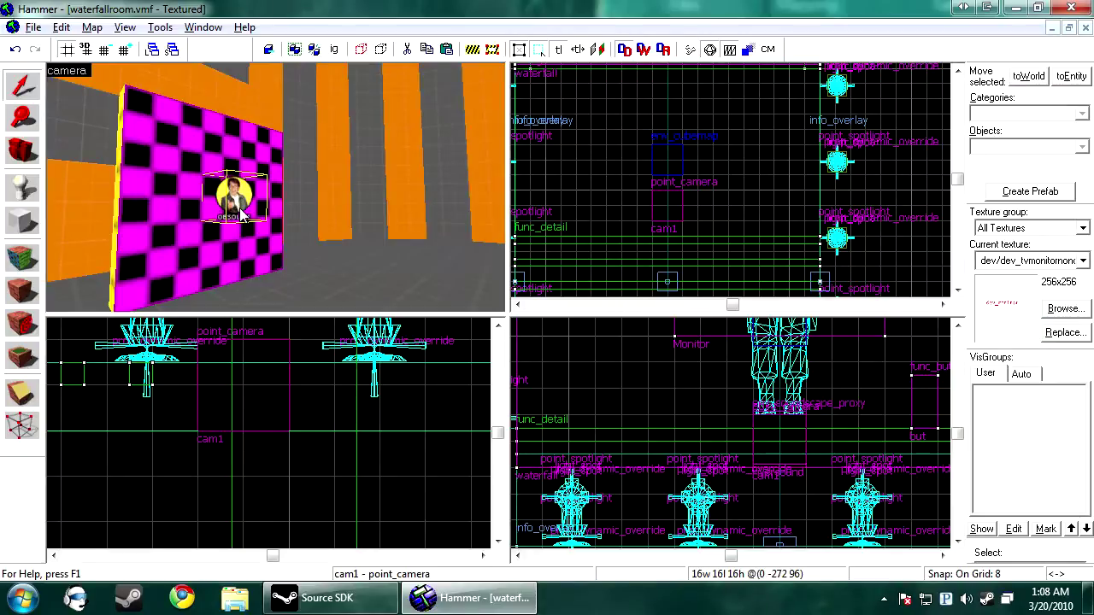
double_click(240, 209)
drag(628, 244, 548, 244)
text(303 90 0)
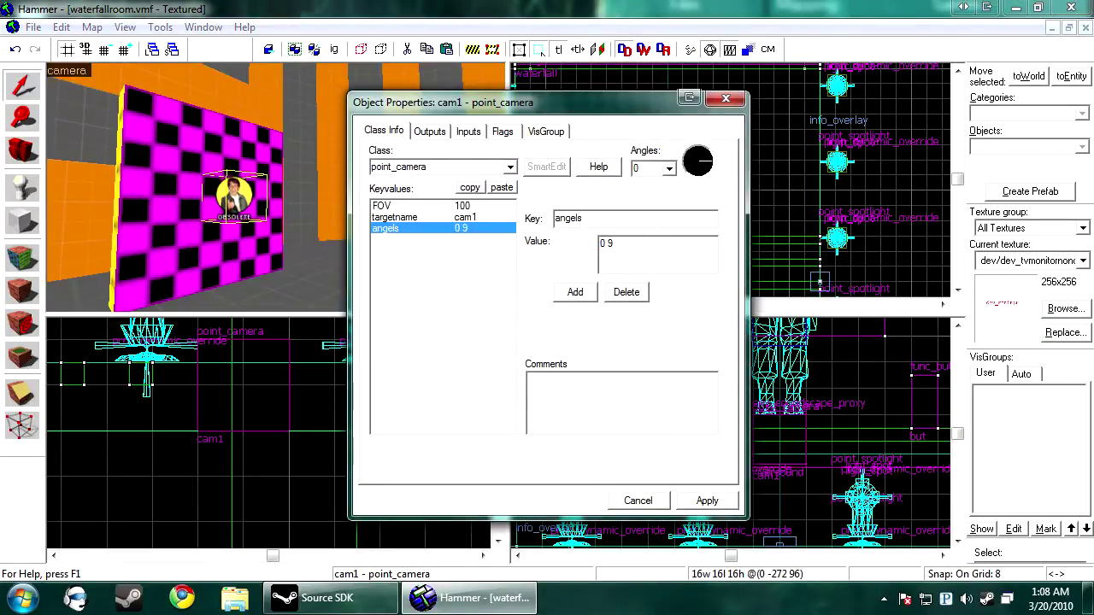
click(726, 498)
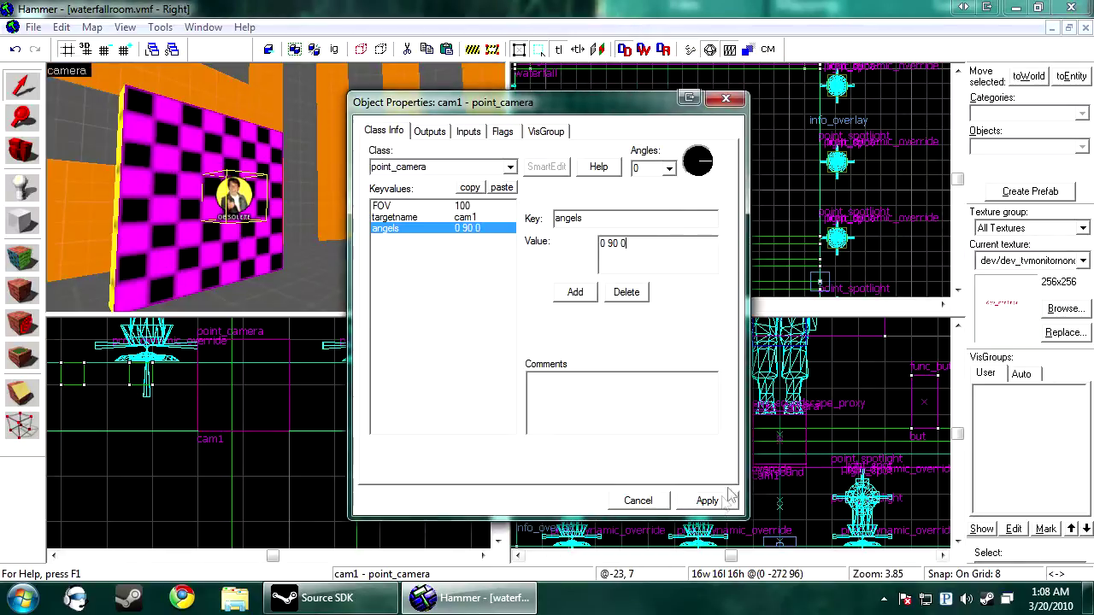
click(652, 507)
- Rename the dark green area's point_camera by setting its targetname to cam2
scroll(696, 159, down, 15)
scroll(679, 254, up, 13)
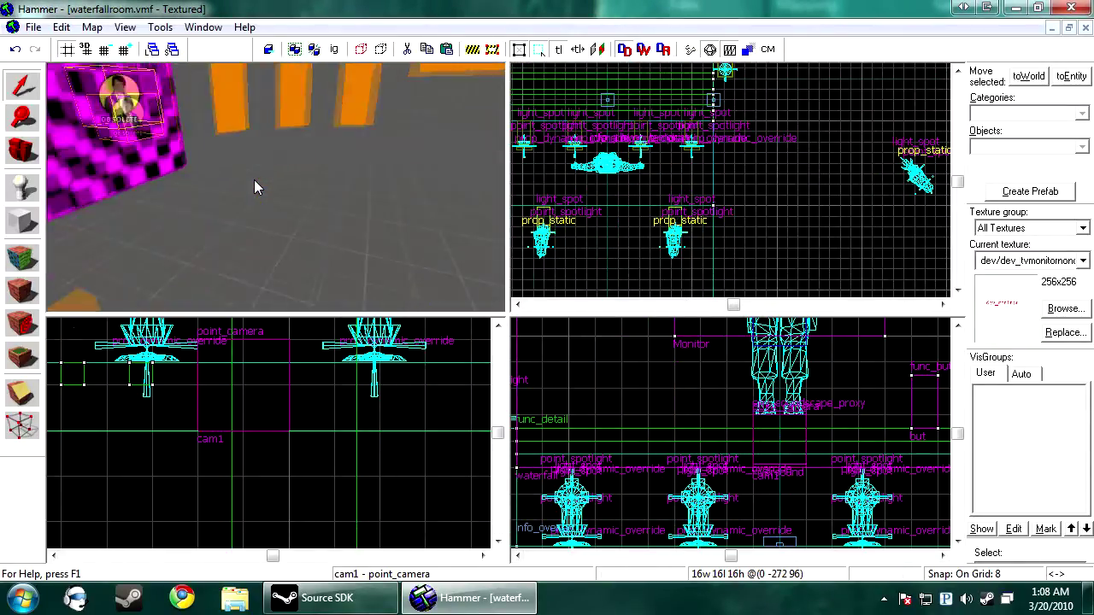
key(z)
double_click(419, 245)
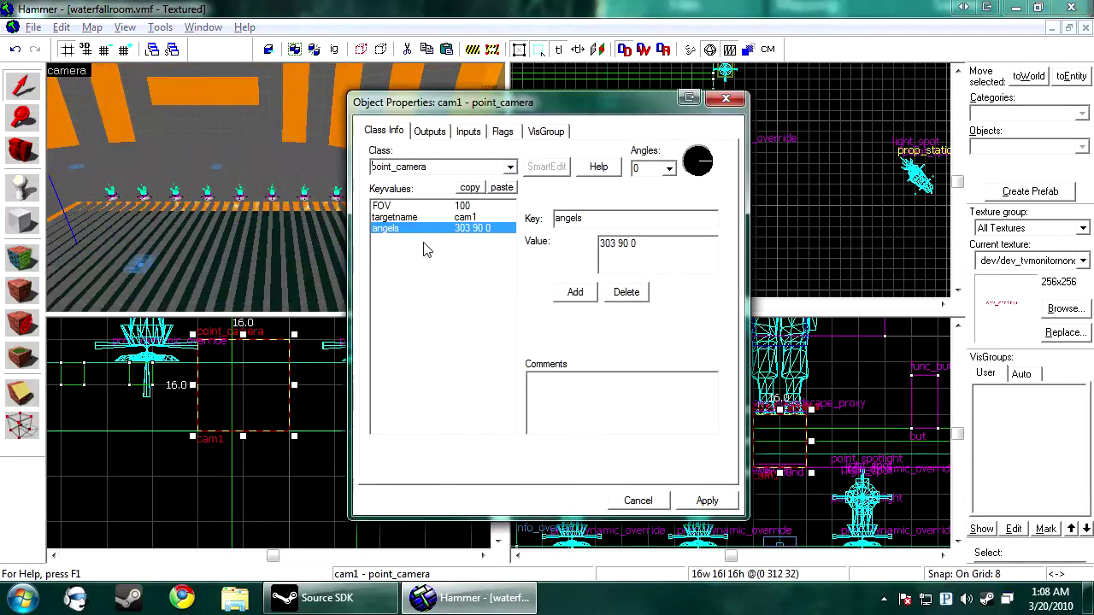
click(463, 219)
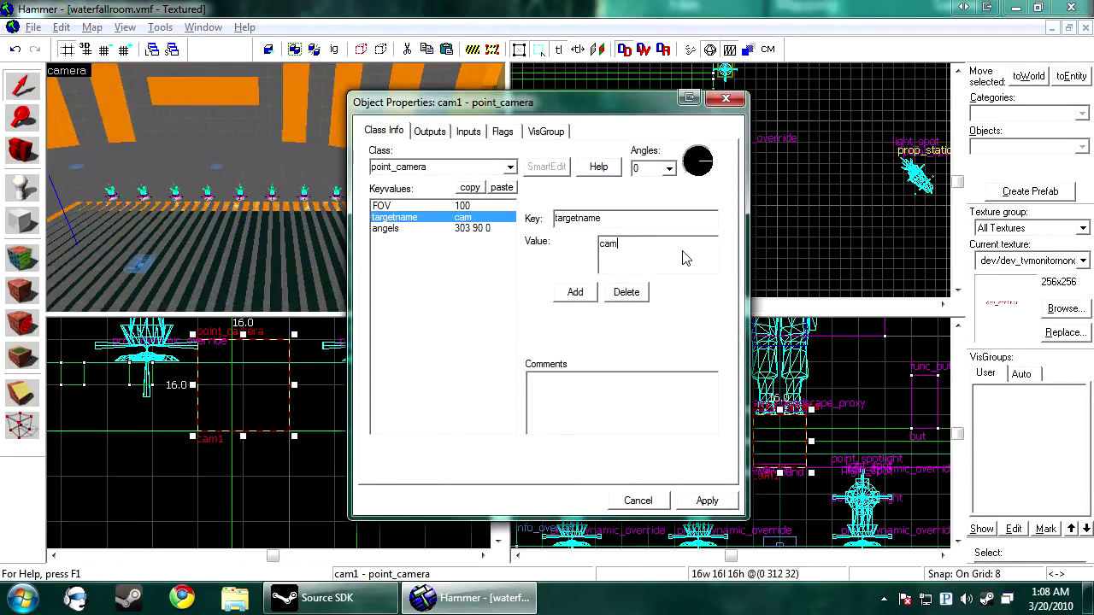
click(659, 500)
- Show the raw keyvalues of the info_player_terrorist near the monitor with SmartEdit off and copy its angles key name
key(z)
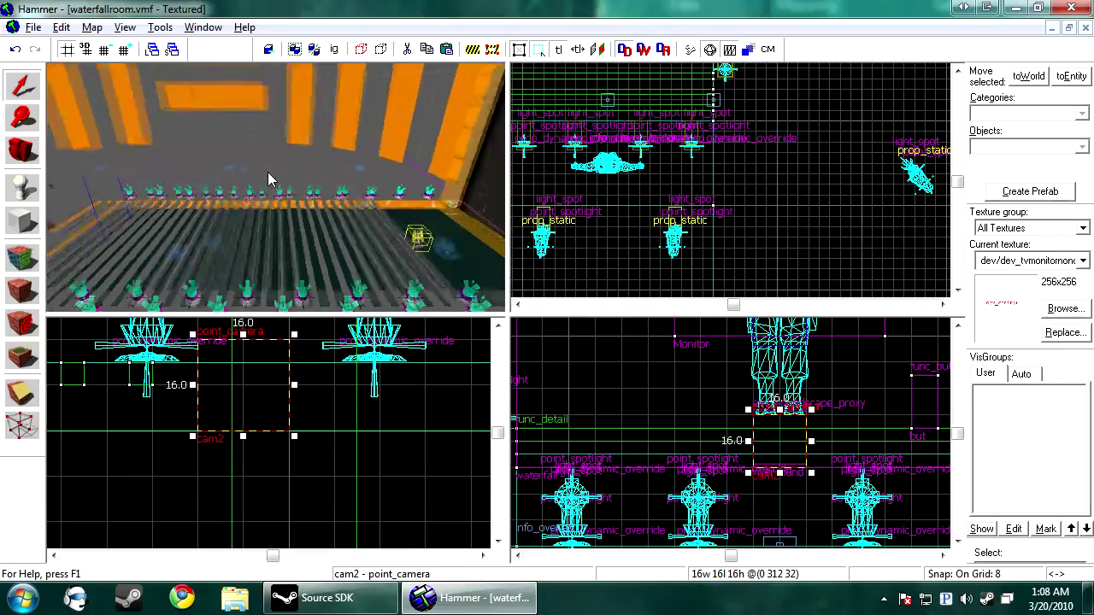
key(w)
key(z)
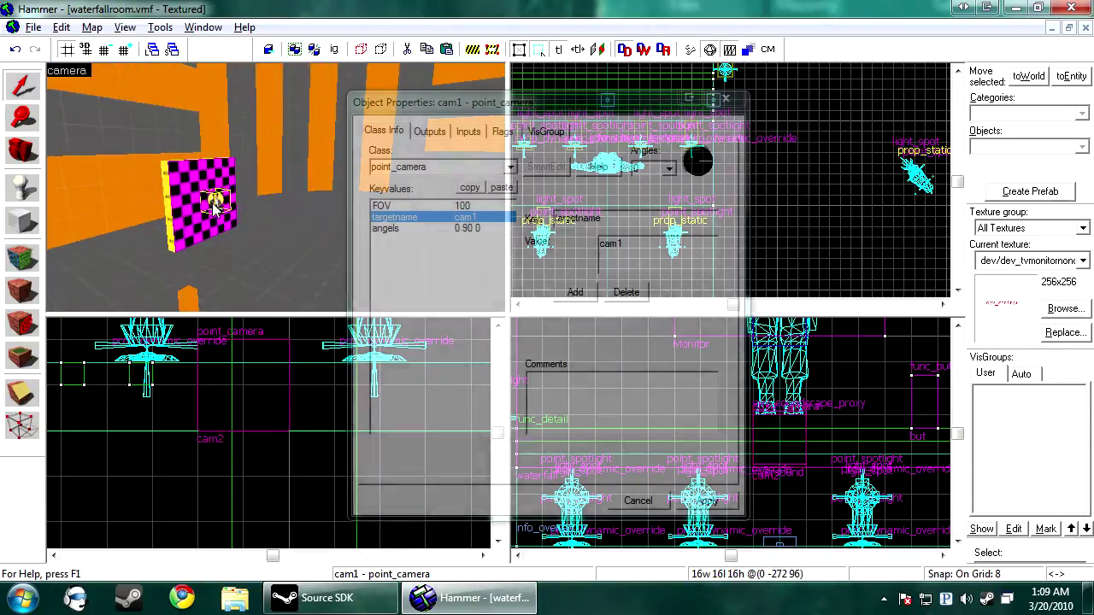
key(s)
key(d)
click(260, 217)
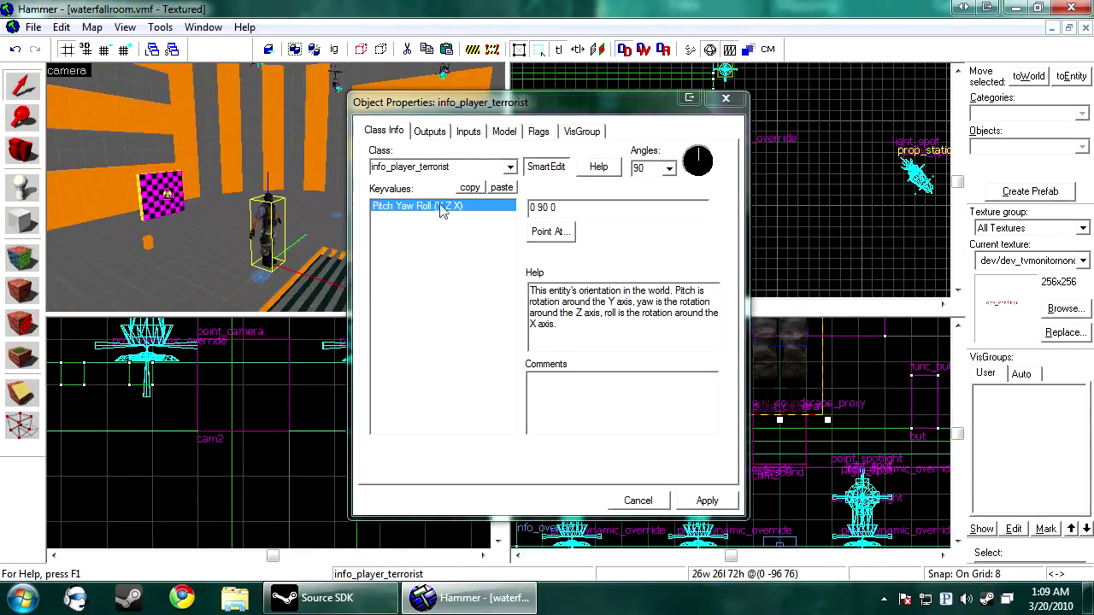
click(545, 167)
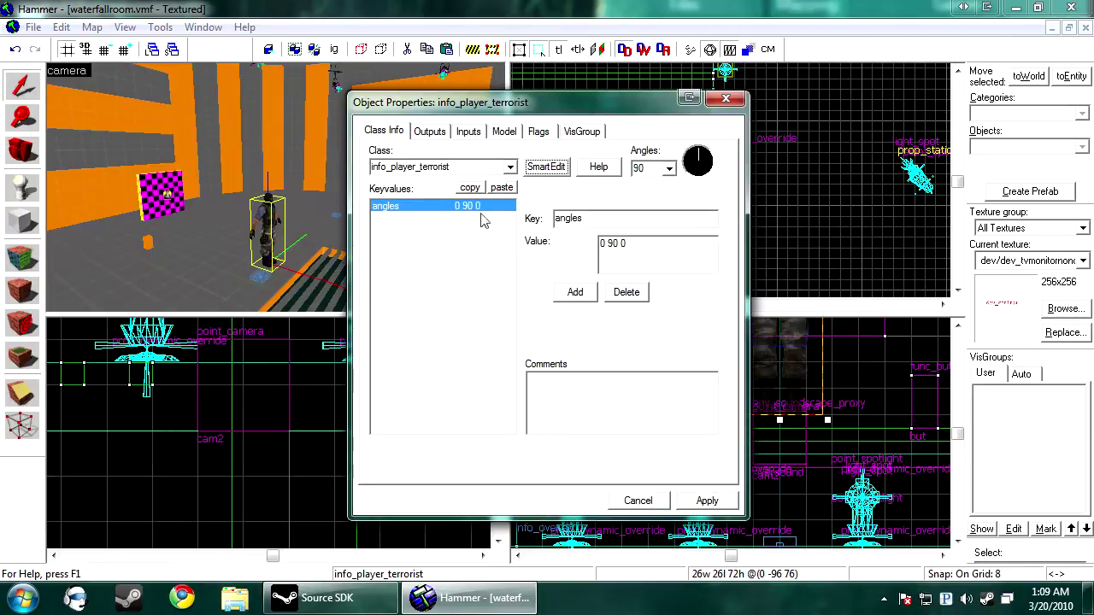
click(610, 221)
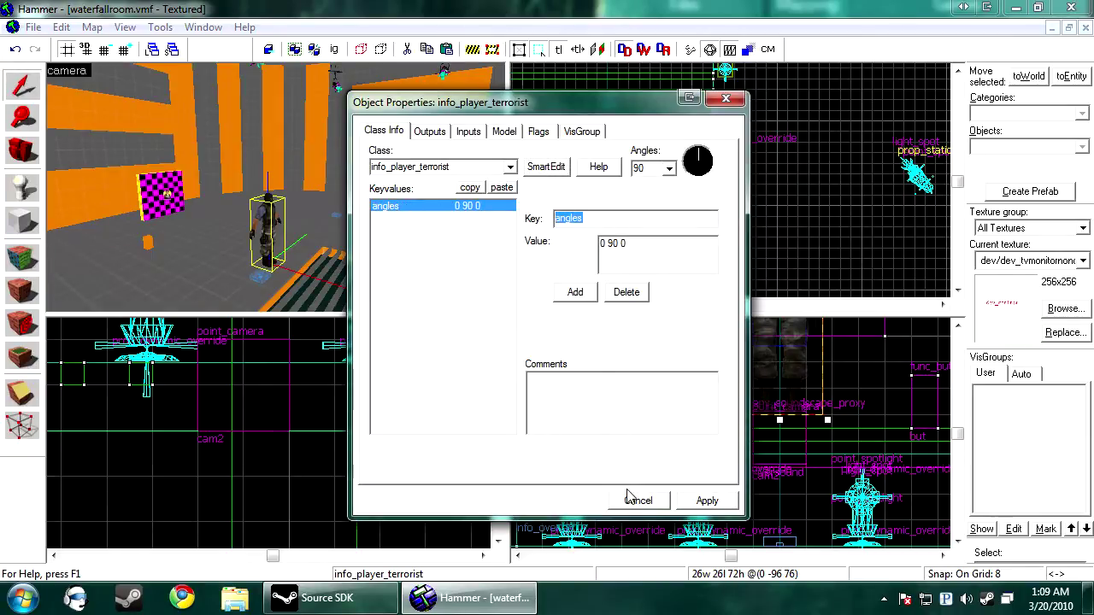
- Correct the angels key of the monitor's cam1 point_camera to angles and apply the change
click(167, 195)
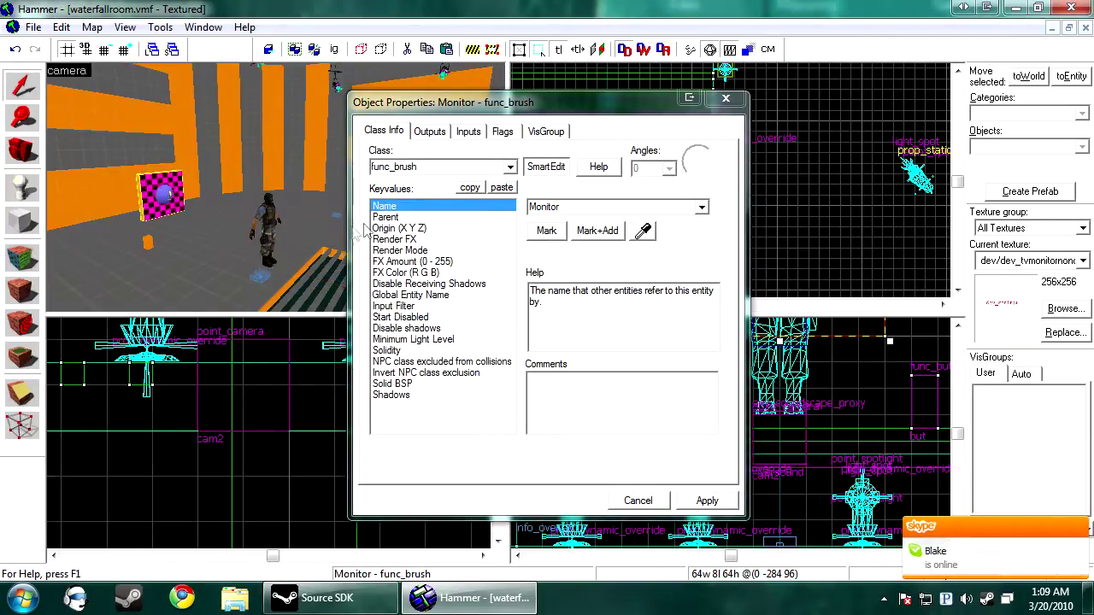
click(167, 195)
click(398, 228)
drag(623, 220, 554, 220)
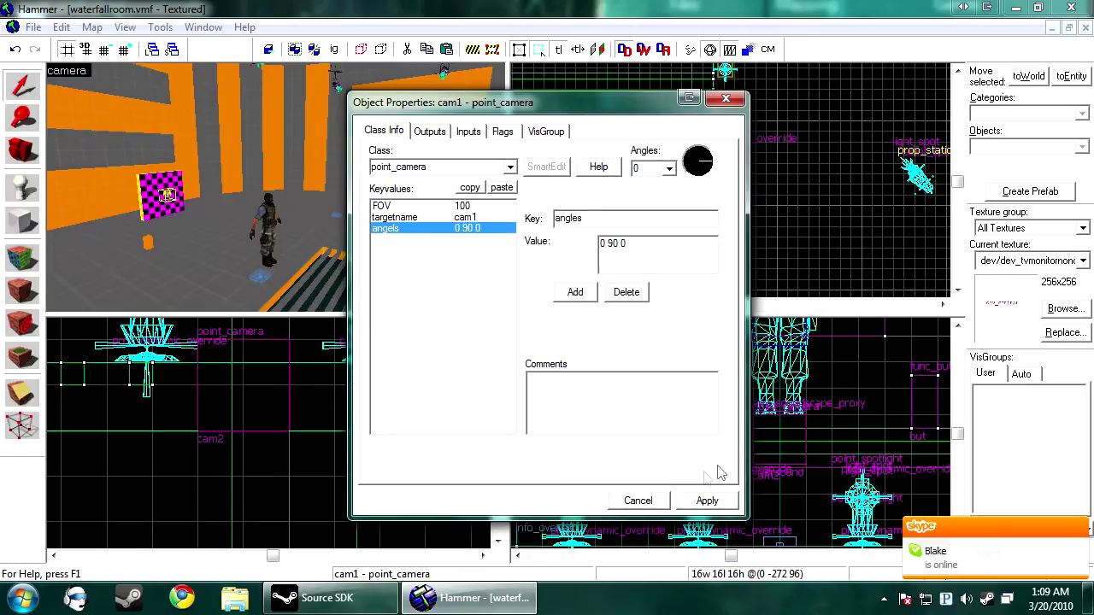
click(702, 505)
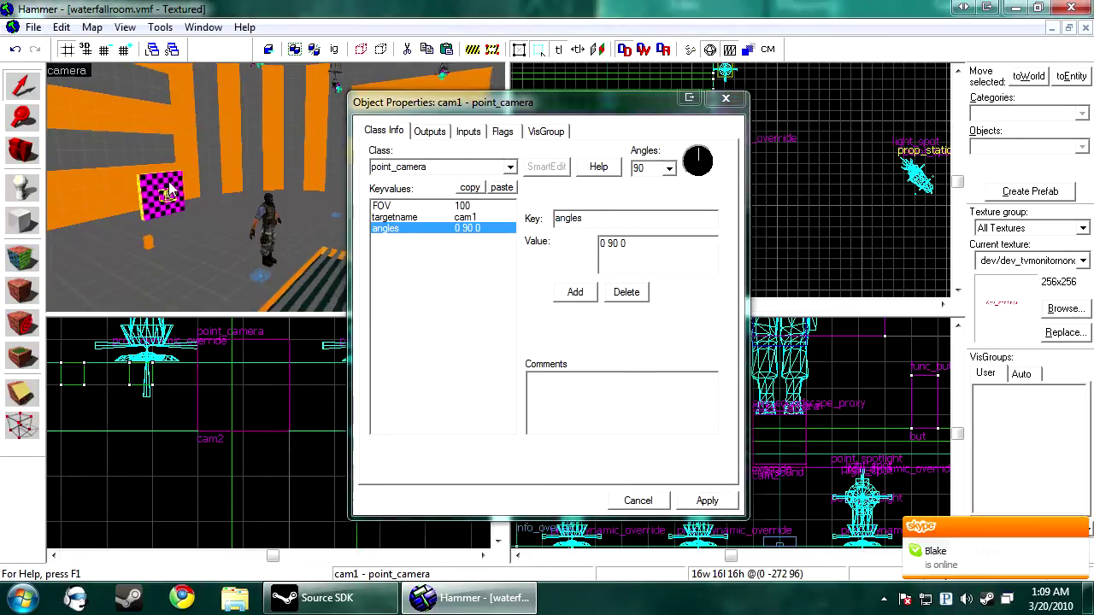
- Correct the angels key of the cam2 point_camera to angles, apply it, and clear the selection
key(z)
key(w)
click(186, 129)
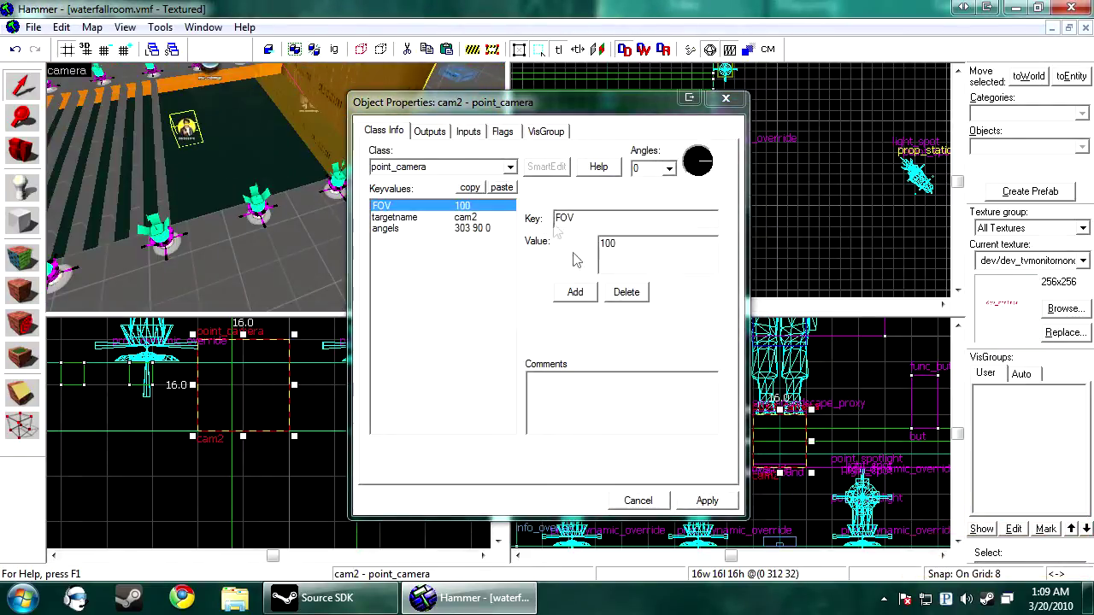
click(480, 218)
click(400, 230)
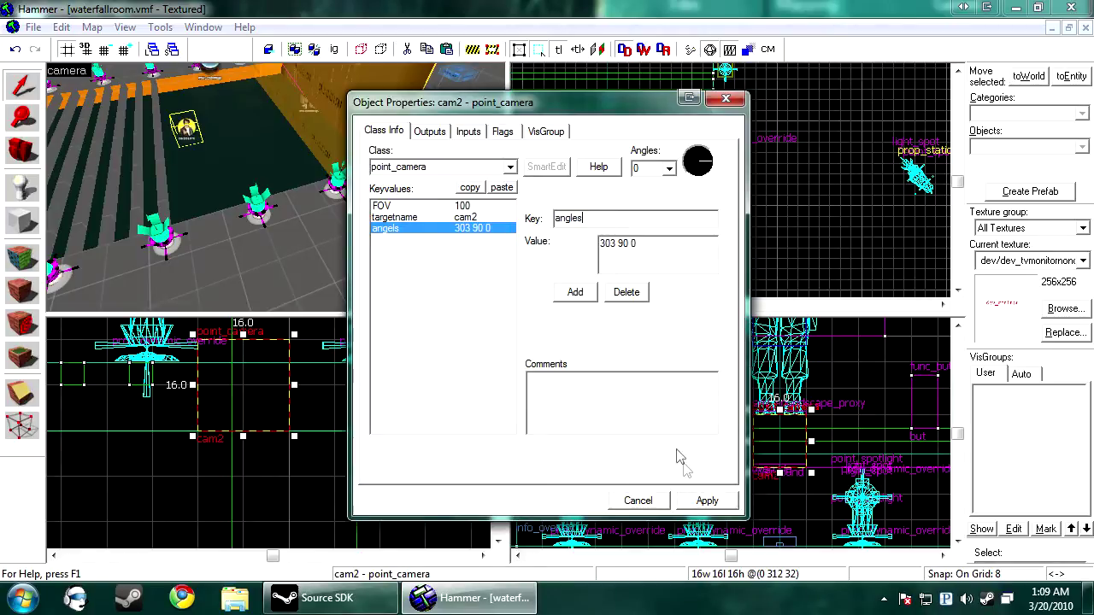
click(638, 501)
scroll(278, 354, up, 2)
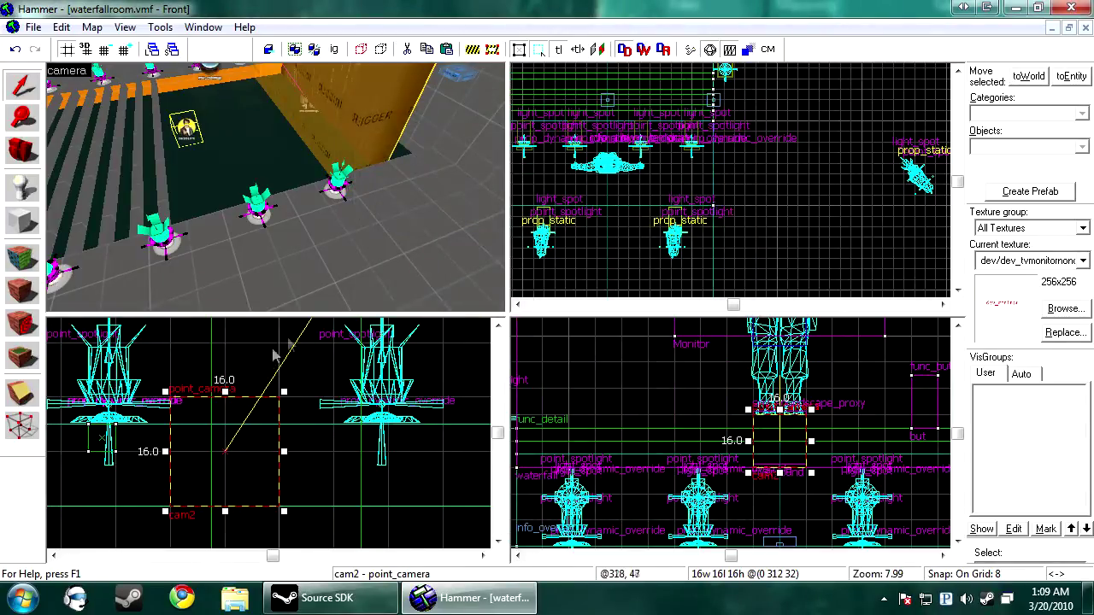
click(297, 372)
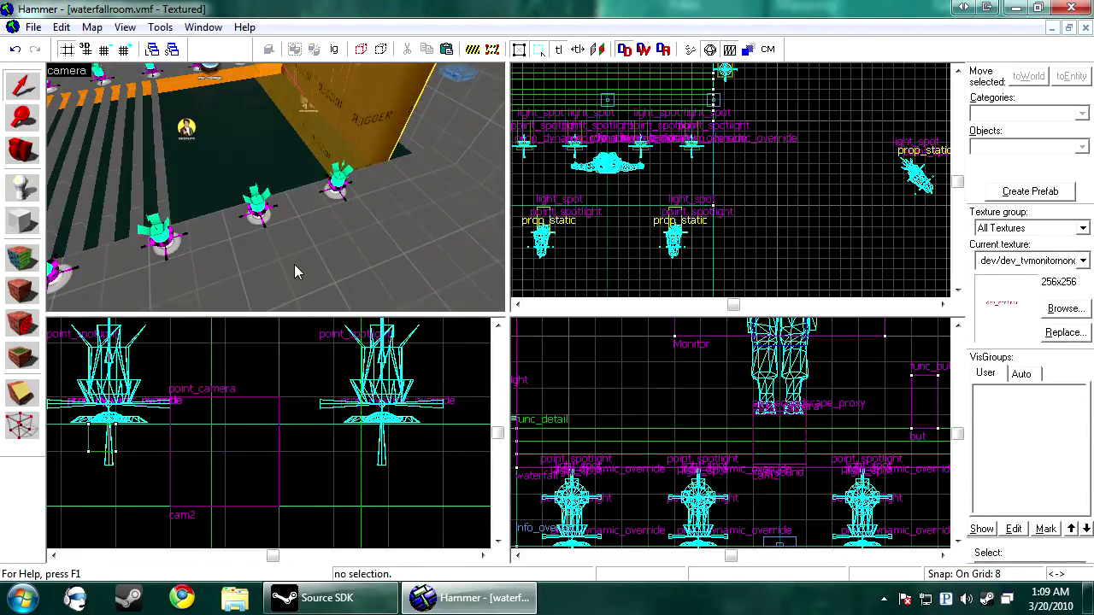
- Place a new entity on the floor near the monitor and set its class to info_camera_link
key(s)
key(Left)
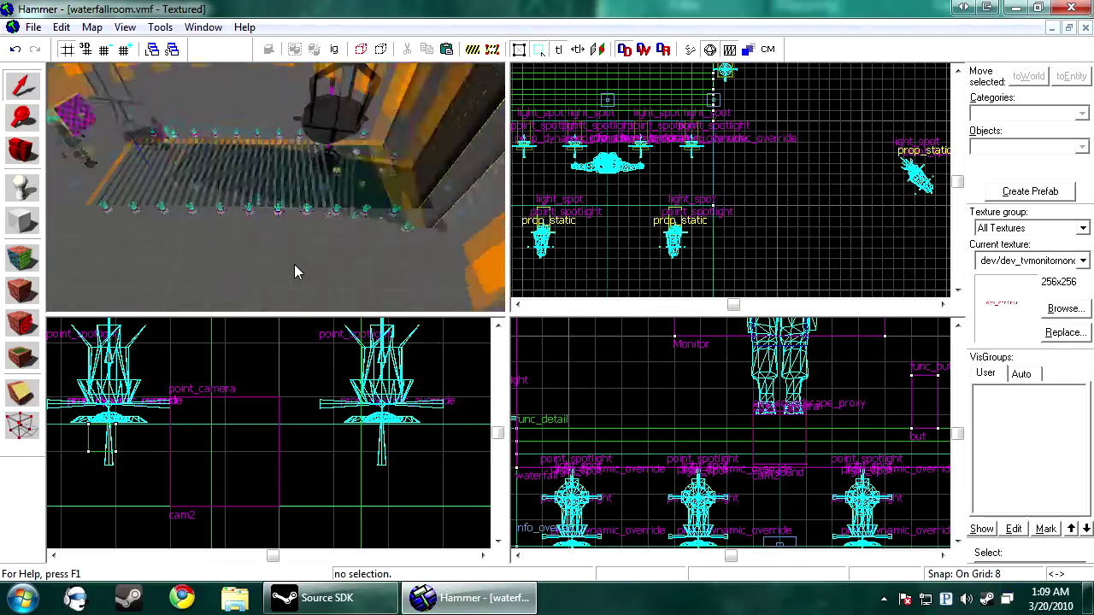
key(Down)
key(w)
key(Up)
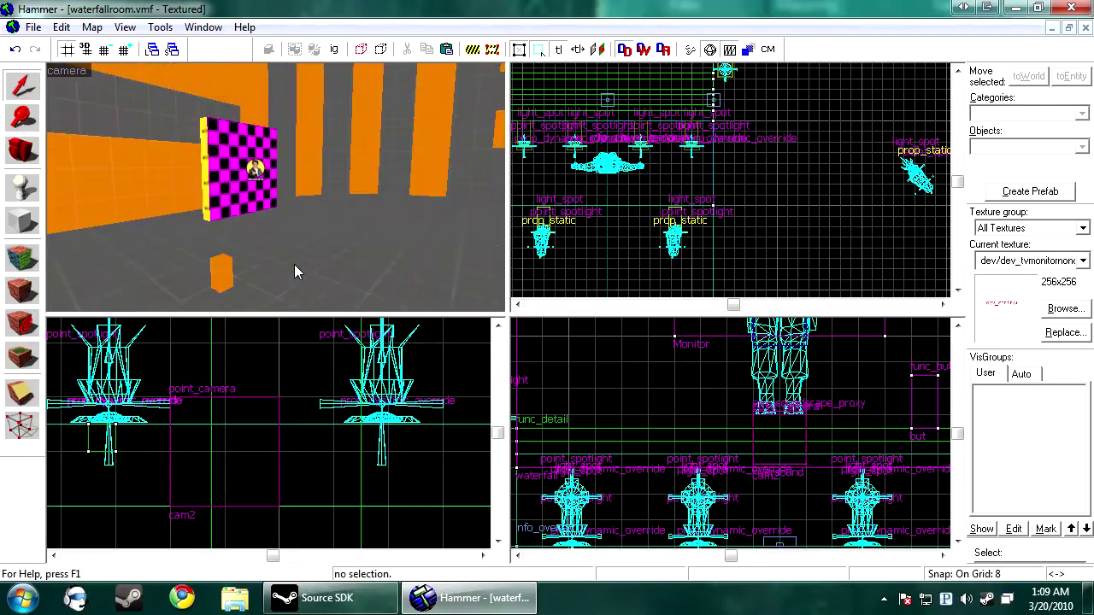
click(22, 184)
click(216, 290)
key(alt+Return)
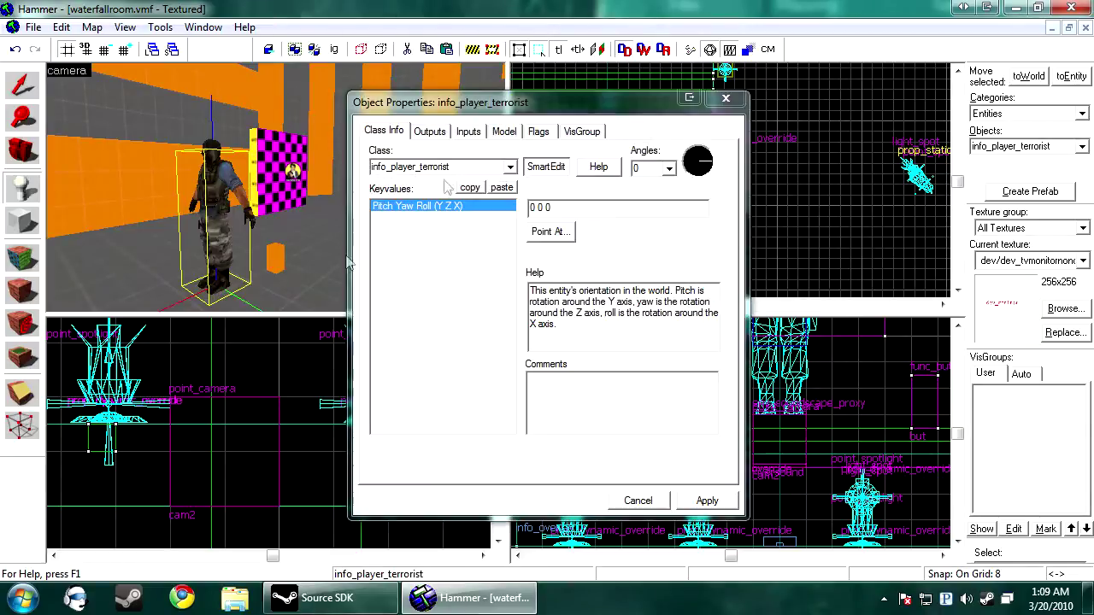
text(info_camera_link)
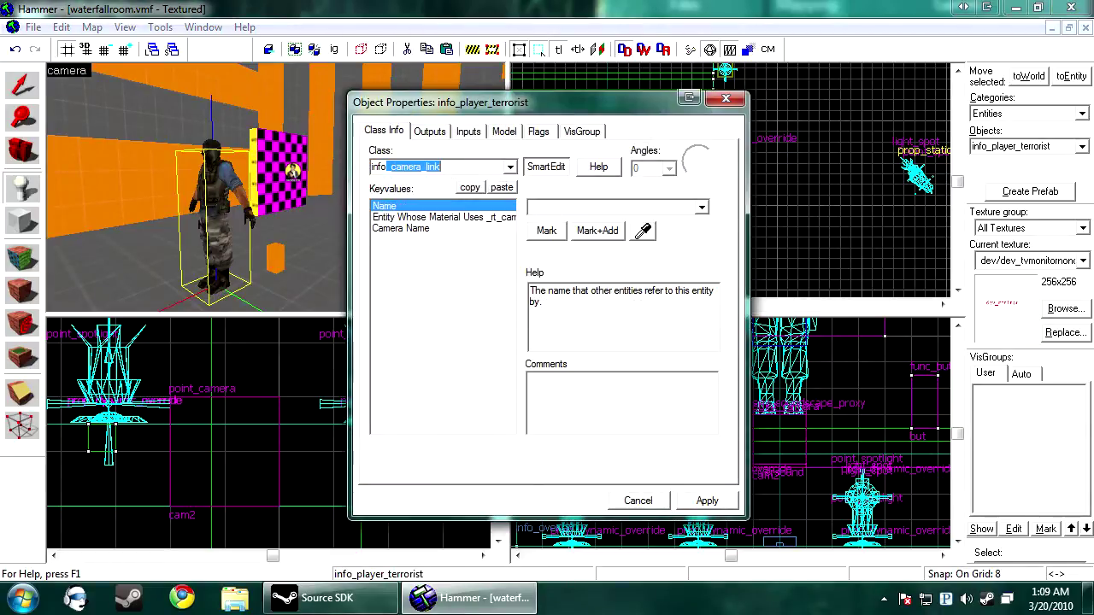
click(705, 504)
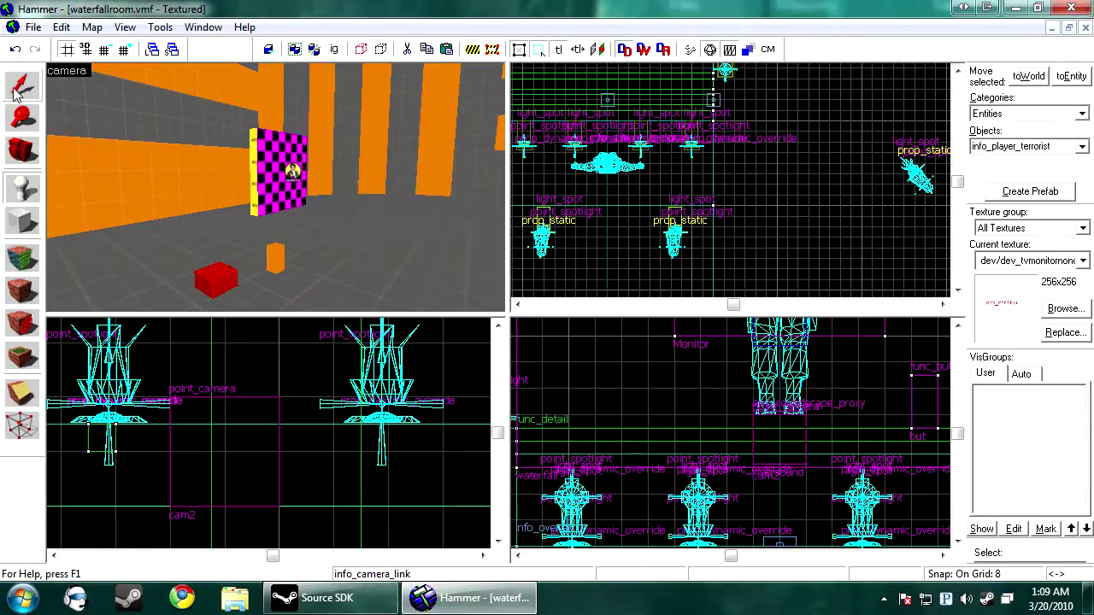
- Raise the info_camera_link slightly above the floor, next to the func_button
click(19, 85)
scroll(260, 398, down, 10)
scroll(171, 406, up, 9)
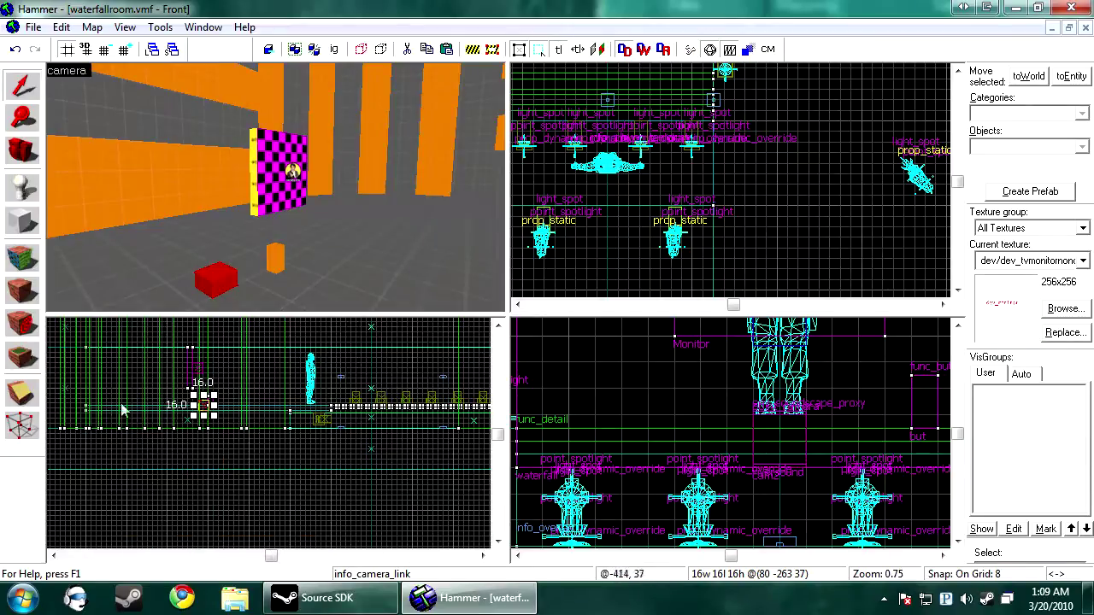
scroll(245, 379, up, 2)
drag(245, 378, 245, 399)
scroll(238, 223, up, 2)
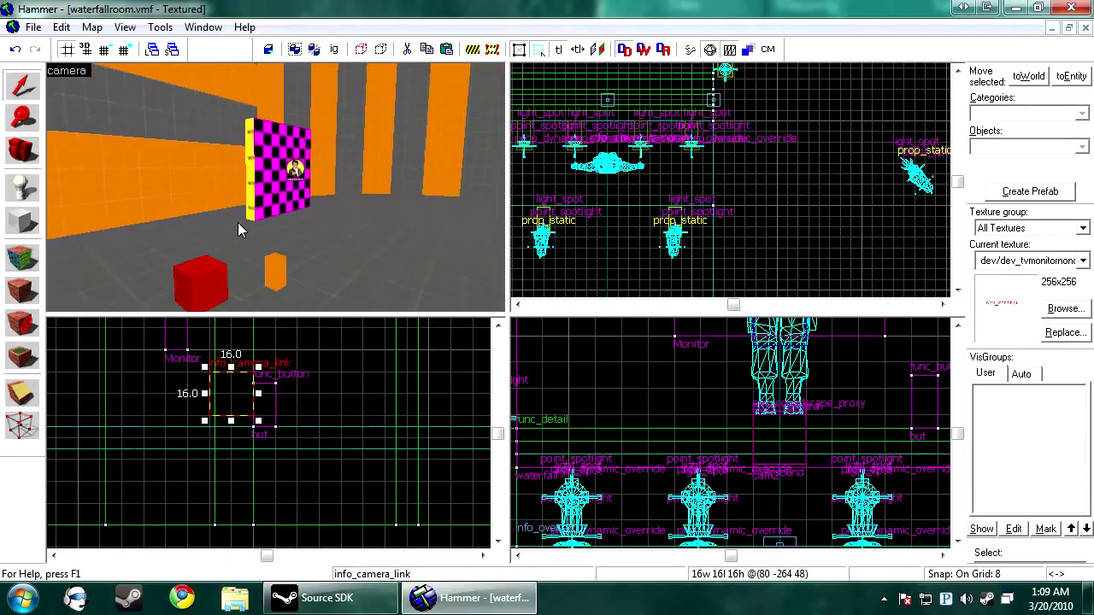
- Name the info_camera_link entity camlink1 and apply the change
key(Down)
key(Left)
key(alt+Return)
click(564, 210)
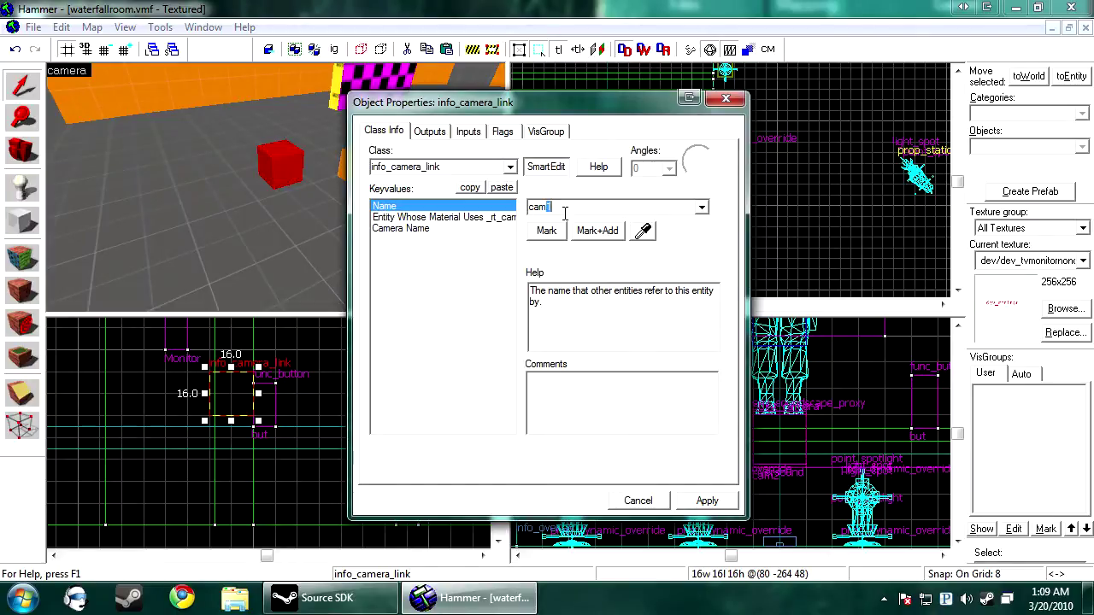
click(707, 501)
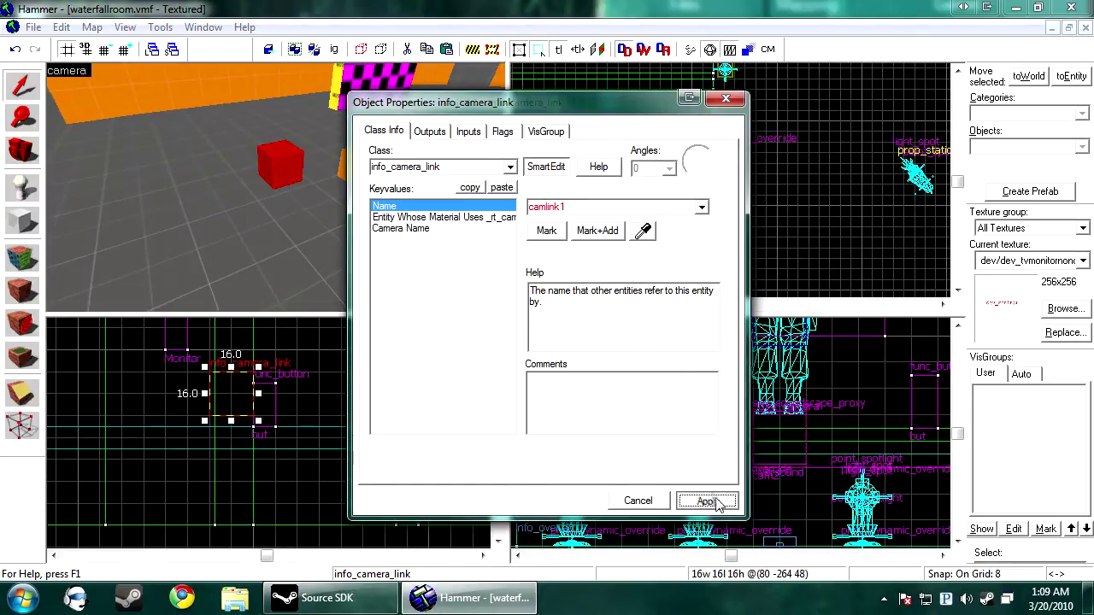
- Set camlink1's Camera Name to cam1 by picking the point_camera on the monitor
click(401, 228)
click(643, 230)
key(Up)
key(Right)
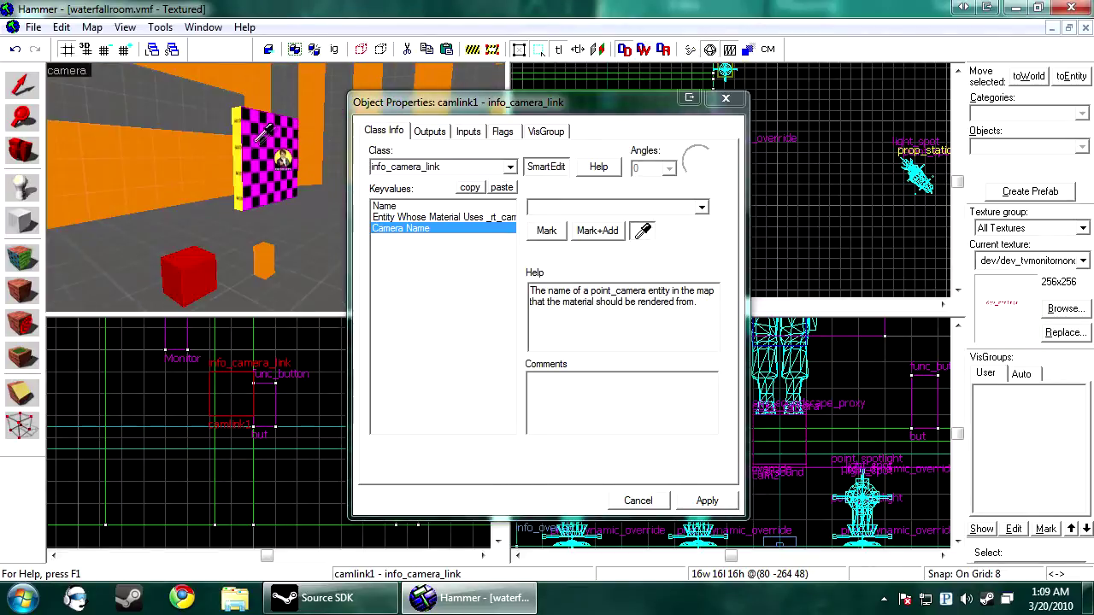
click(288, 161)
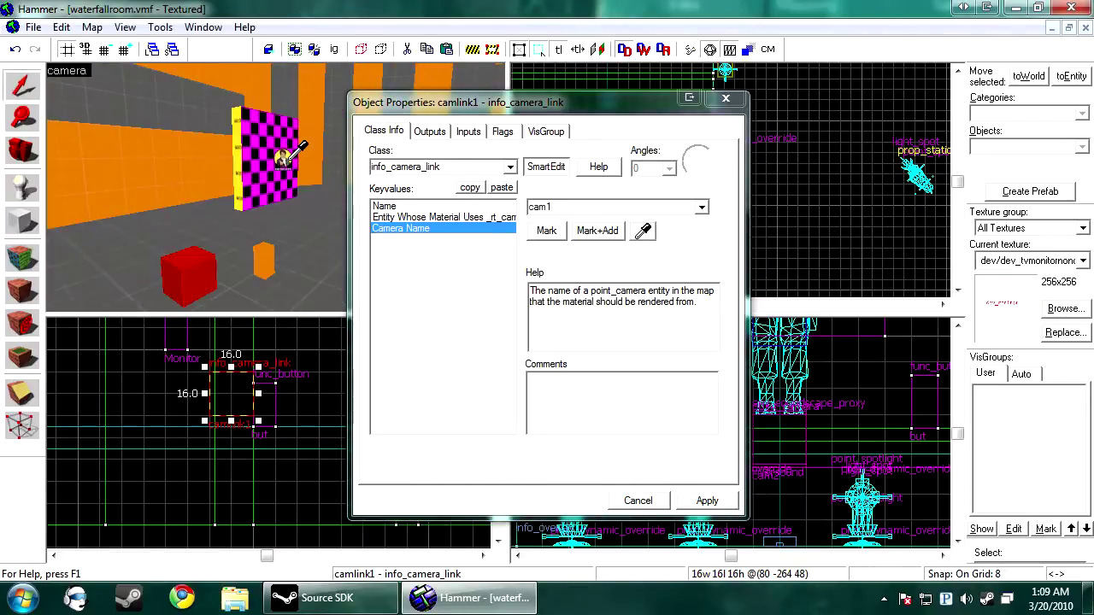
- Set the entity whose material camlink1 uses to Monitor by picking the screen brush, and apply it
click(445, 217)
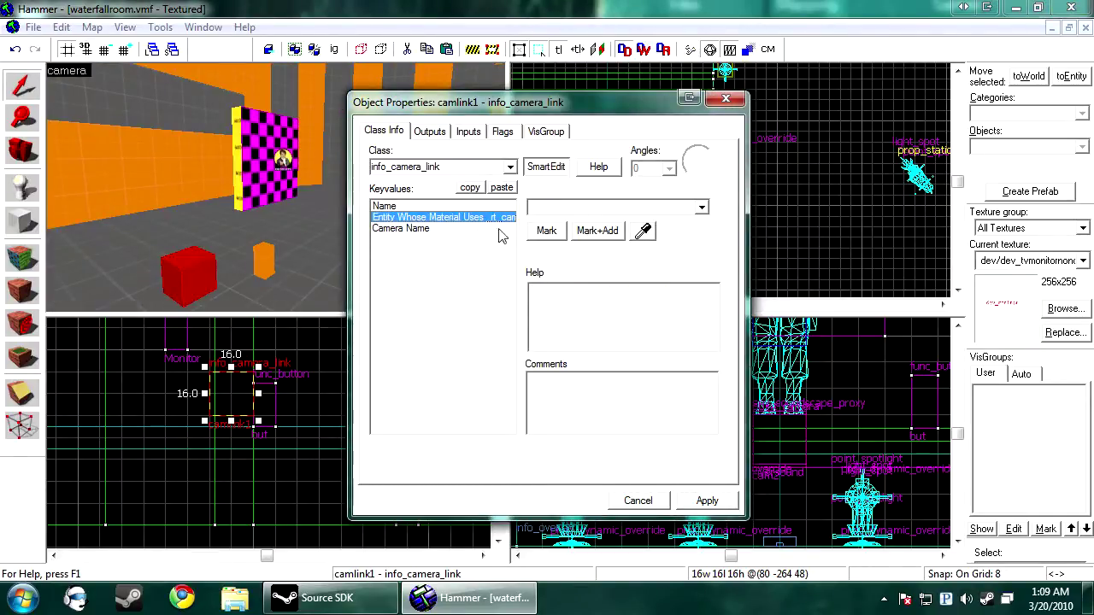
click(643, 231)
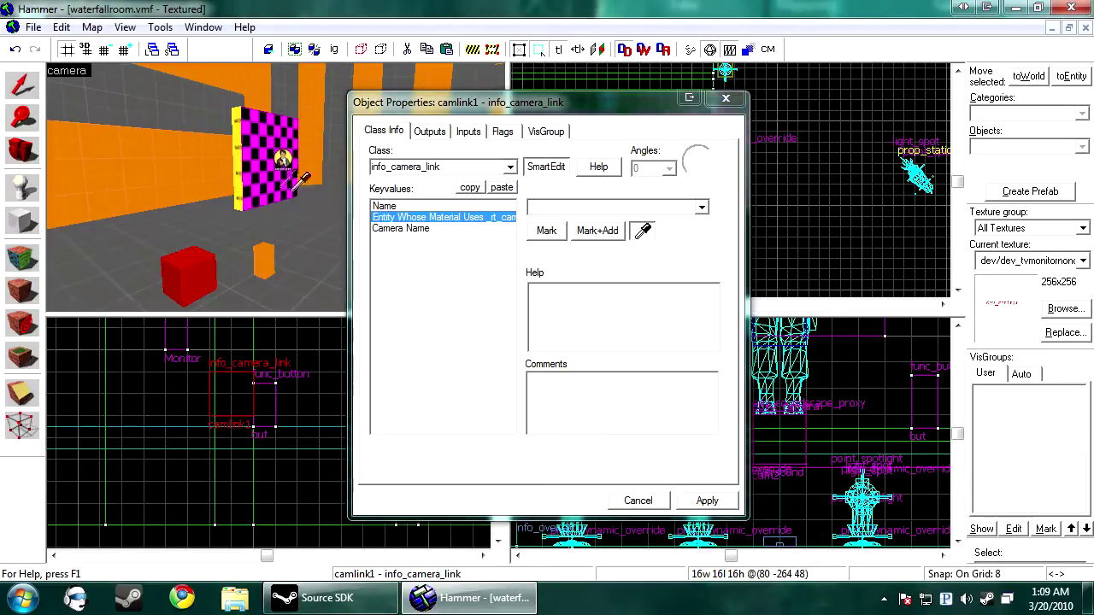
click(278, 175)
click(694, 504)
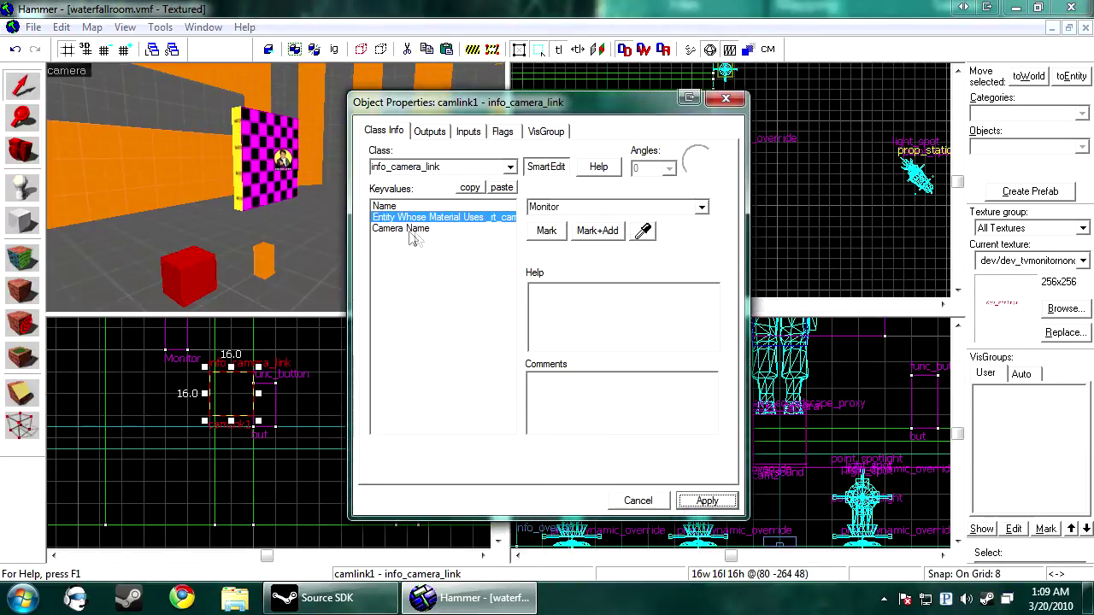
click(637, 500)
- Copy camlink1 directly above itself, and name the copy camlink2 with Camera Name cam2
scroll(240, 386, up, 4)
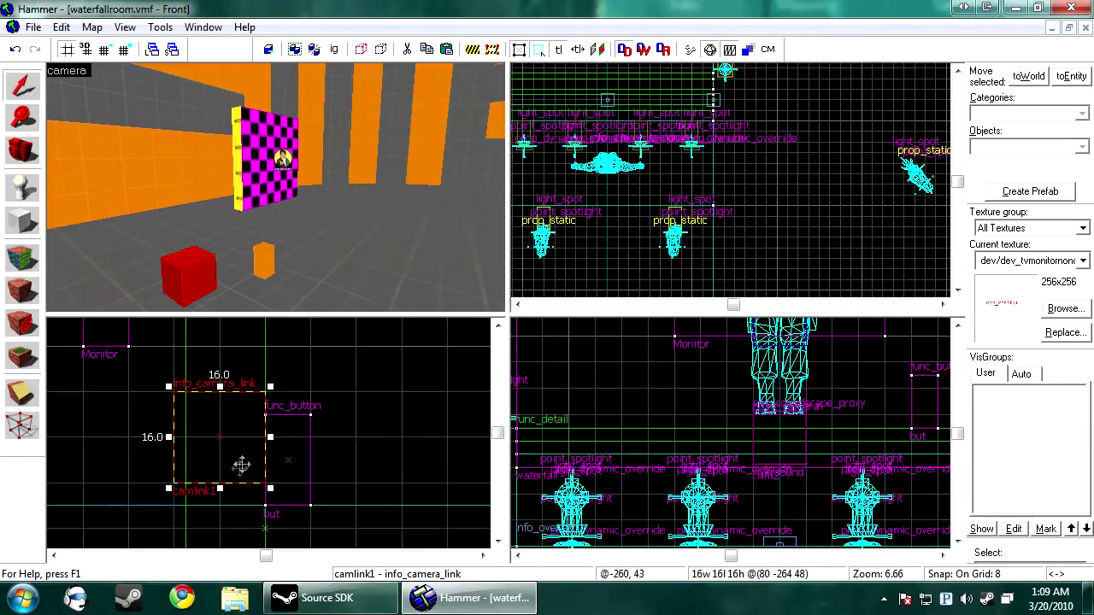
drag(224, 373, 227, 420)
double_click(229, 427)
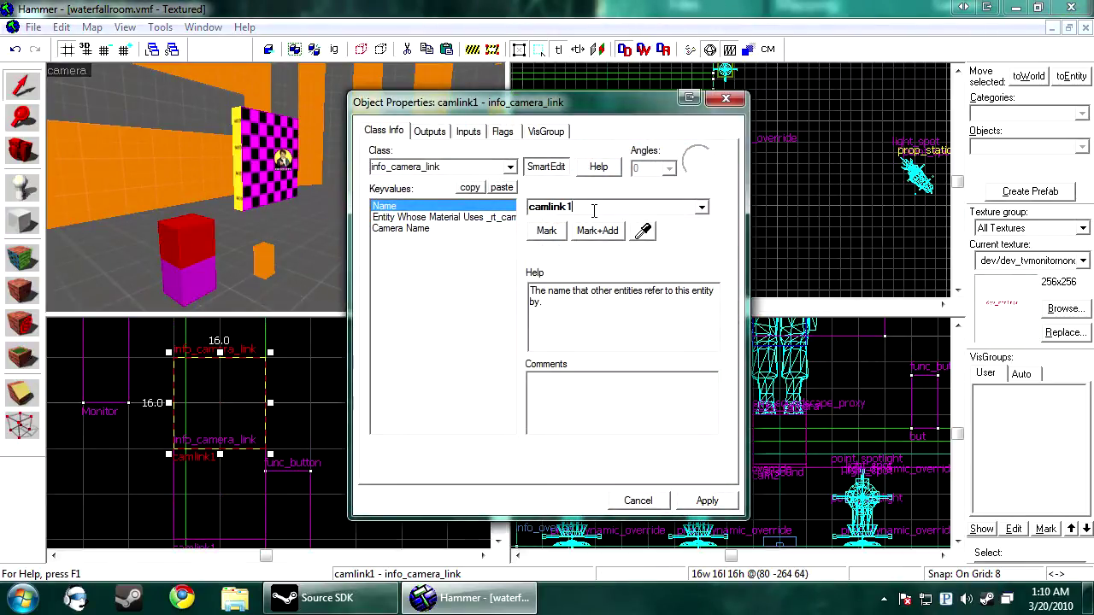
click(453, 229)
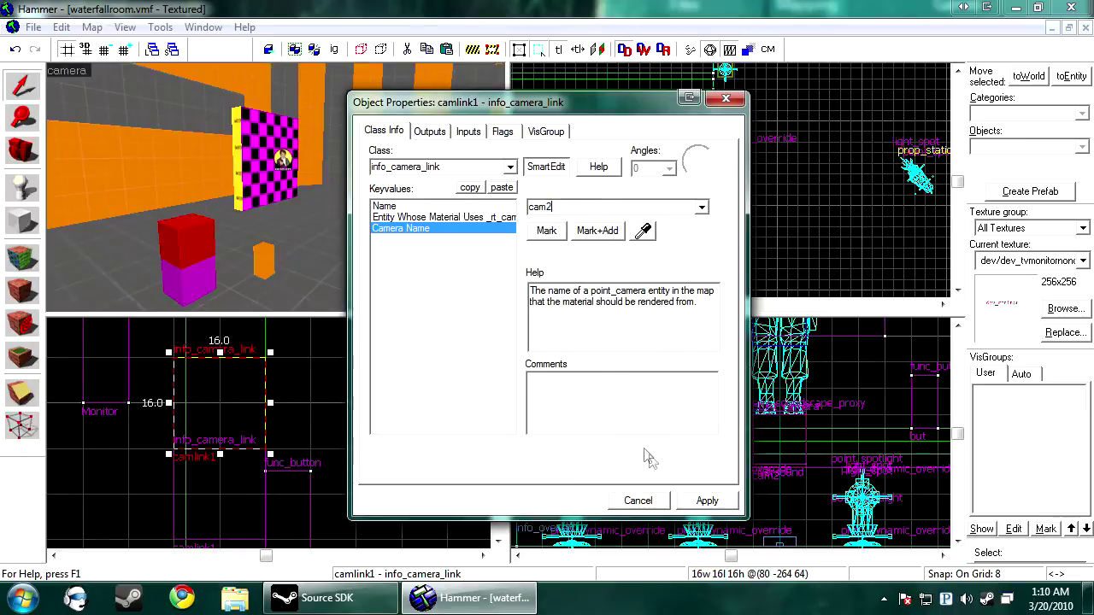
click(696, 504)
- Open the outputs of the orange func_button beside the camera links
key(z)
key(w)
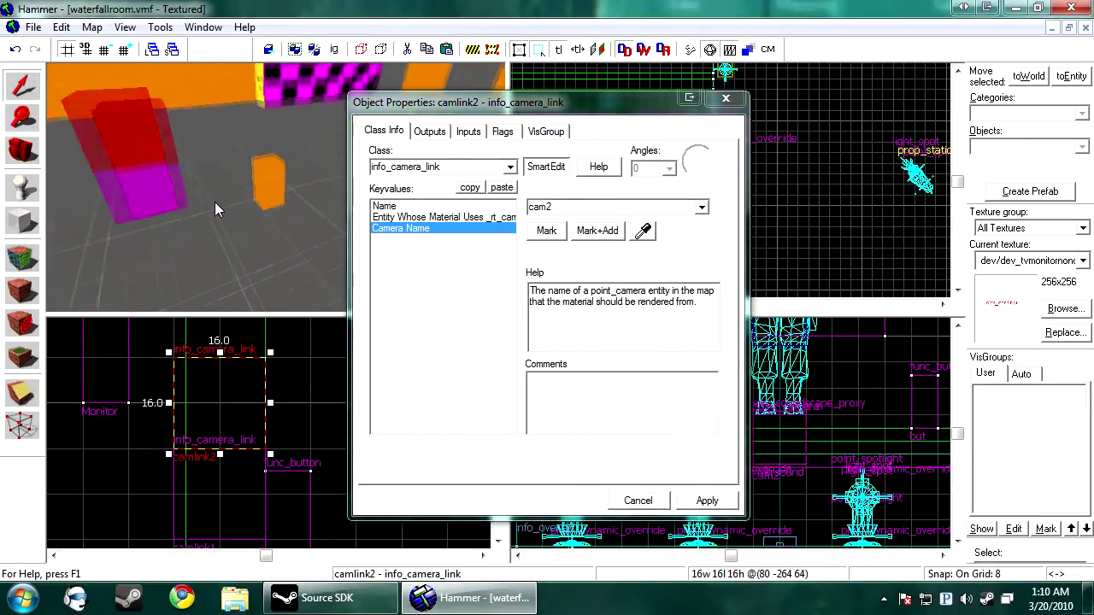
key(z)
click(269, 182)
click(430, 131)
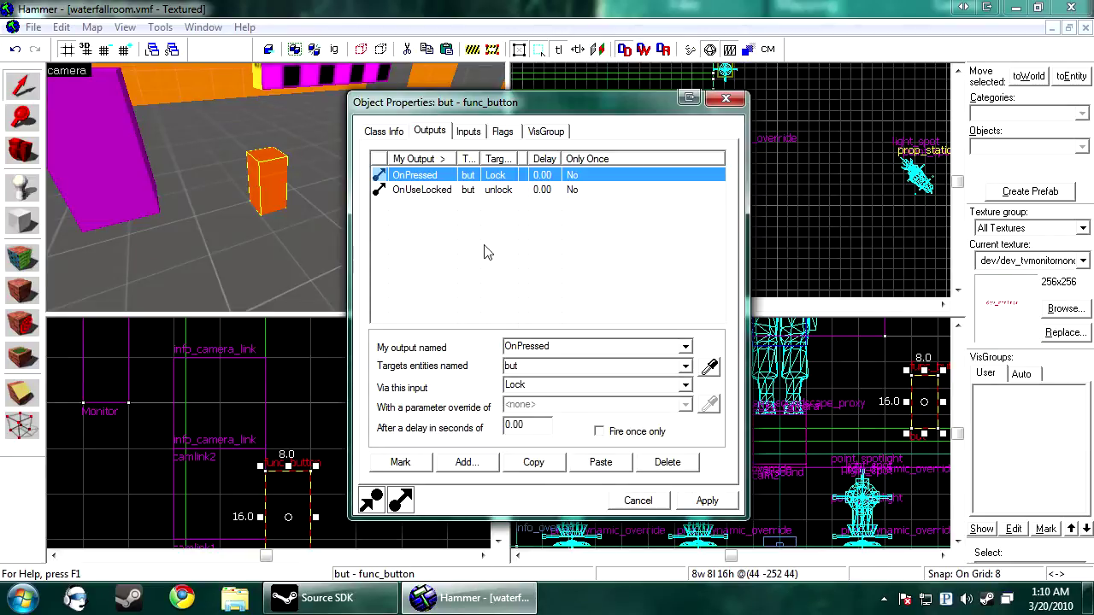
key(s)
key(a)
click(428, 176)
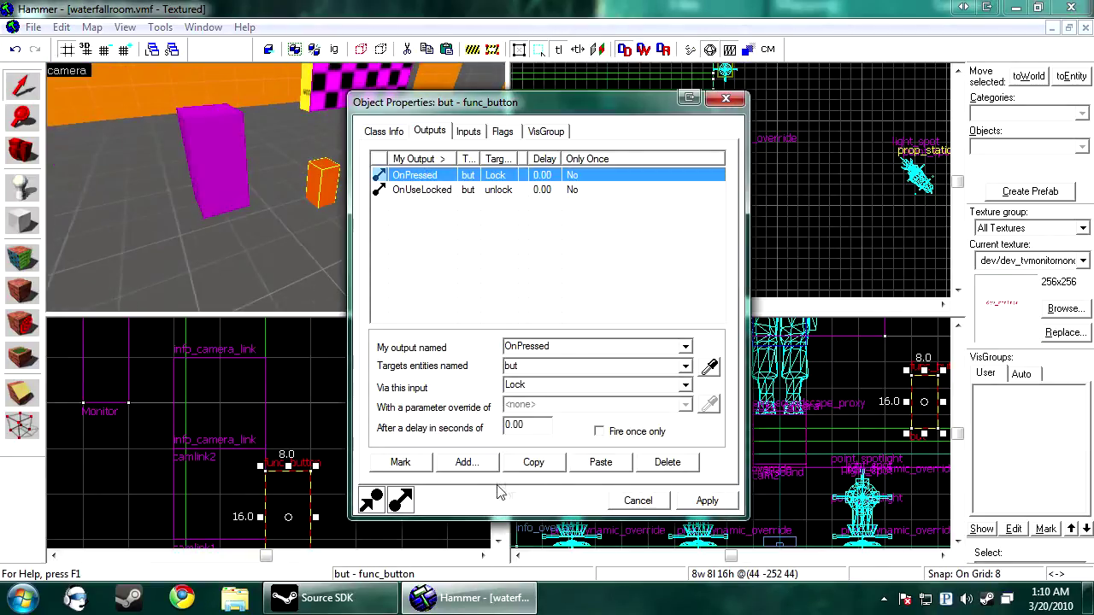
- Add an OnPressed output to the func_button that targets camlink1 via the SetCamera input
click(464, 462)
click(685, 346)
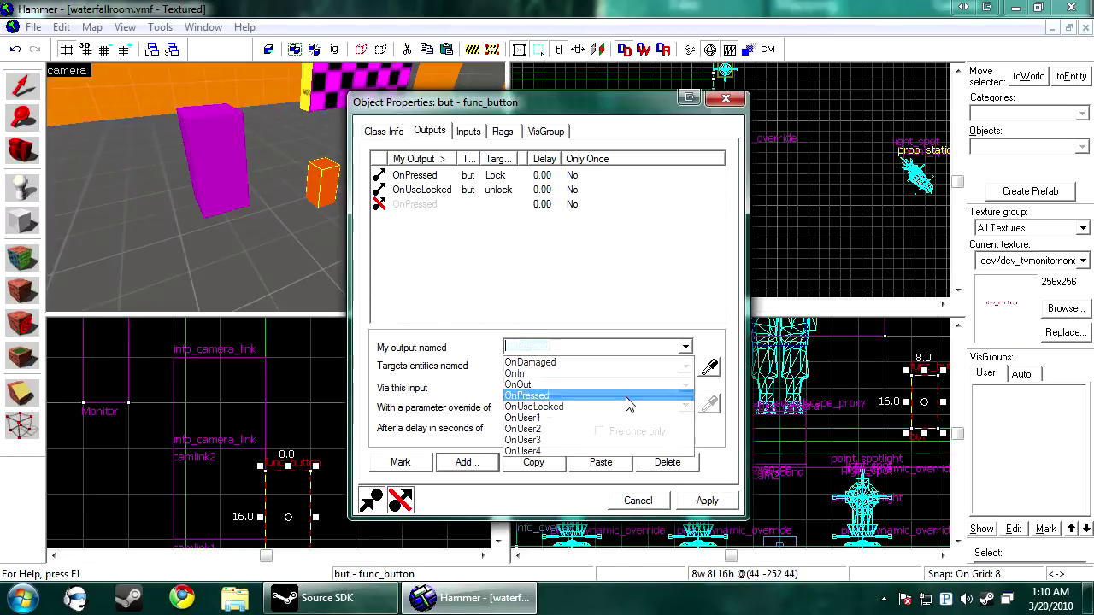
click(630, 395)
click(710, 367)
click(261, 171)
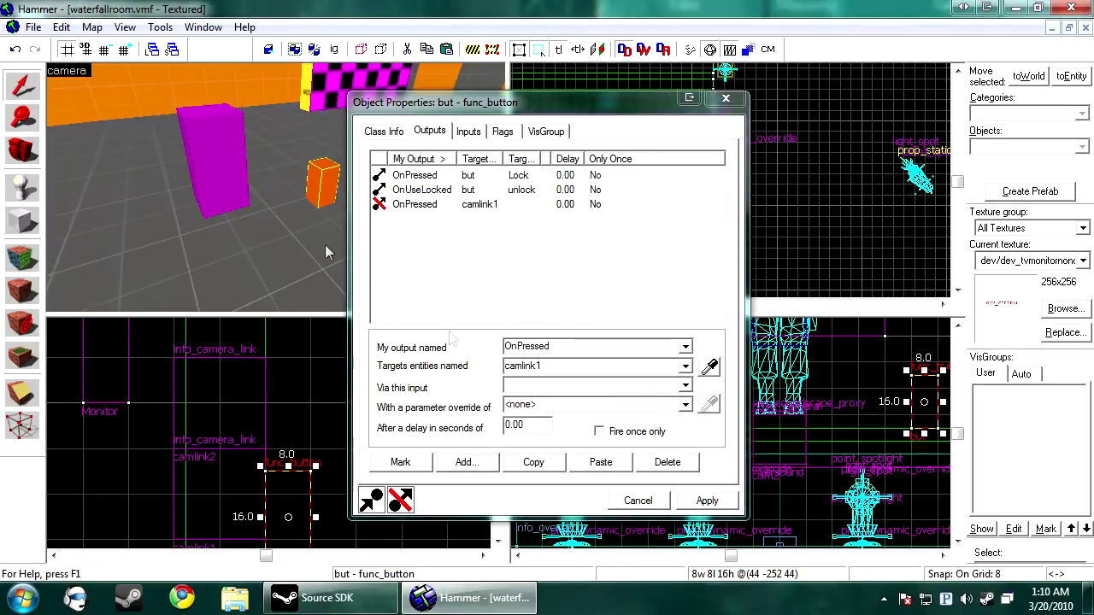
click(572, 385)
text(SetCamera)
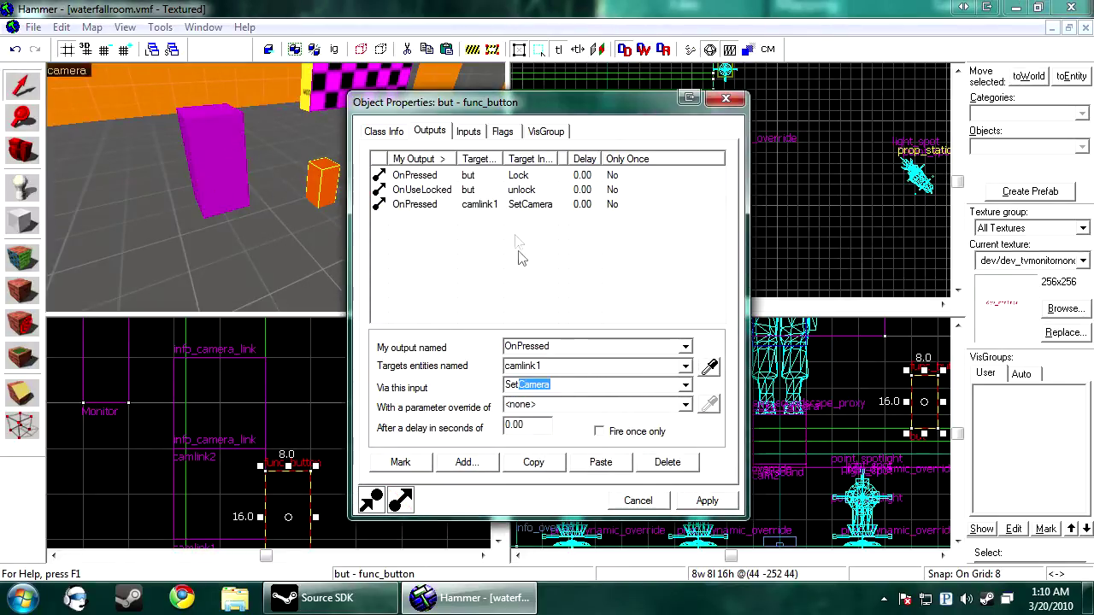
- Duplicate the camlink1 output, retarget the copy to cam1 via SetOnAndTurnOthersOff, and apply the change
click(513, 204)
click(539, 464)
click(598, 463)
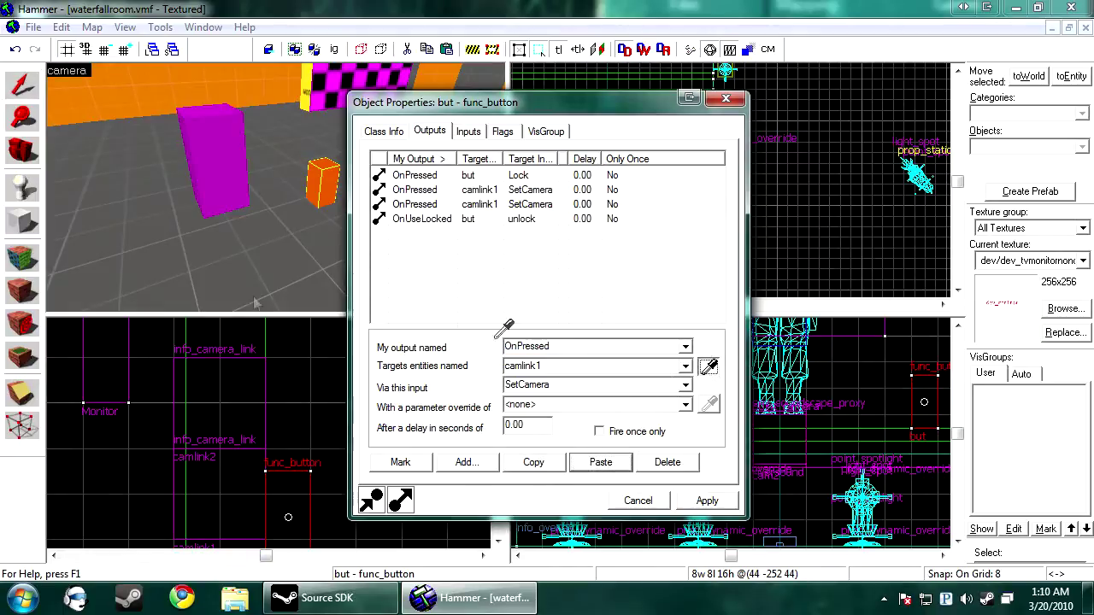
click(246, 161)
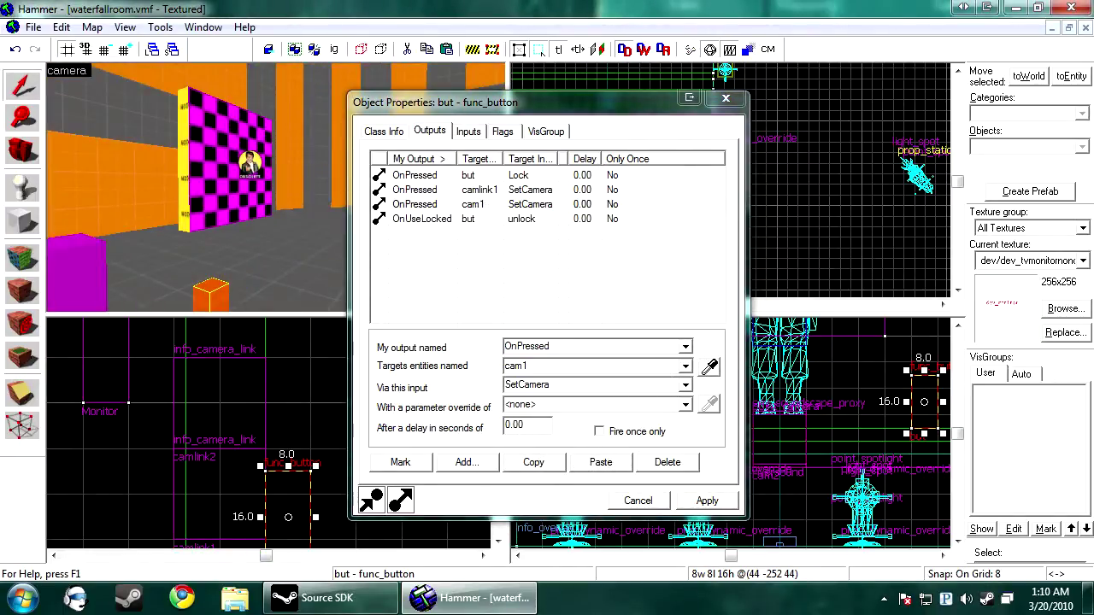
double_click(612, 384)
text(SetOnAndTurnOthersOff)
click(706, 501)
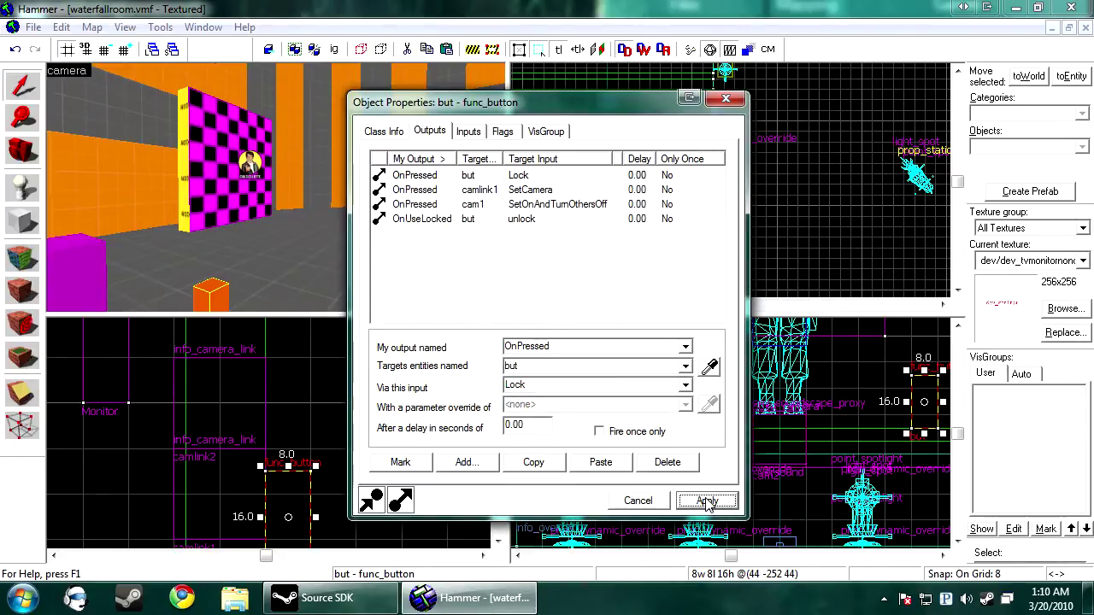
click(459, 291)
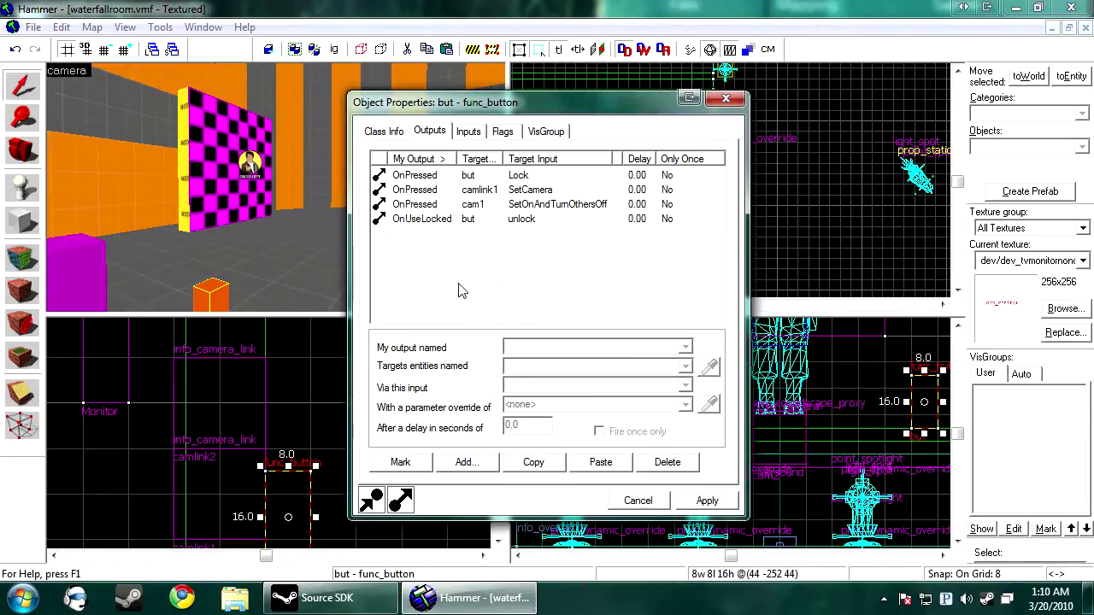
click(506, 206)
click(506, 219)
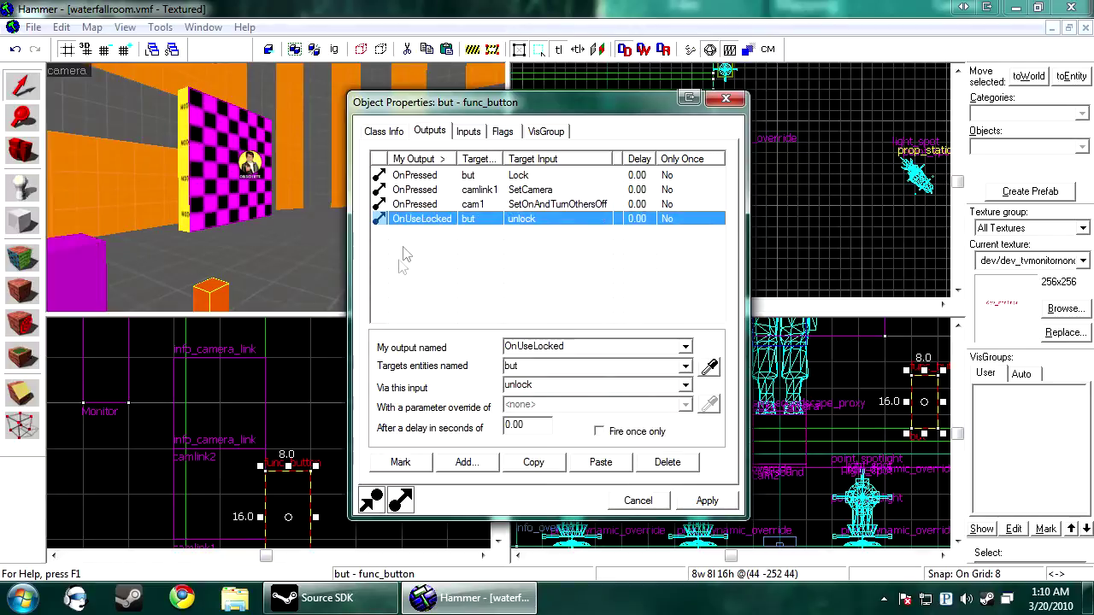
- Add an OnUseLocked output to the func_button that targets camlink2 via the SetCamera input
key(s)
key(Left)
key(Down)
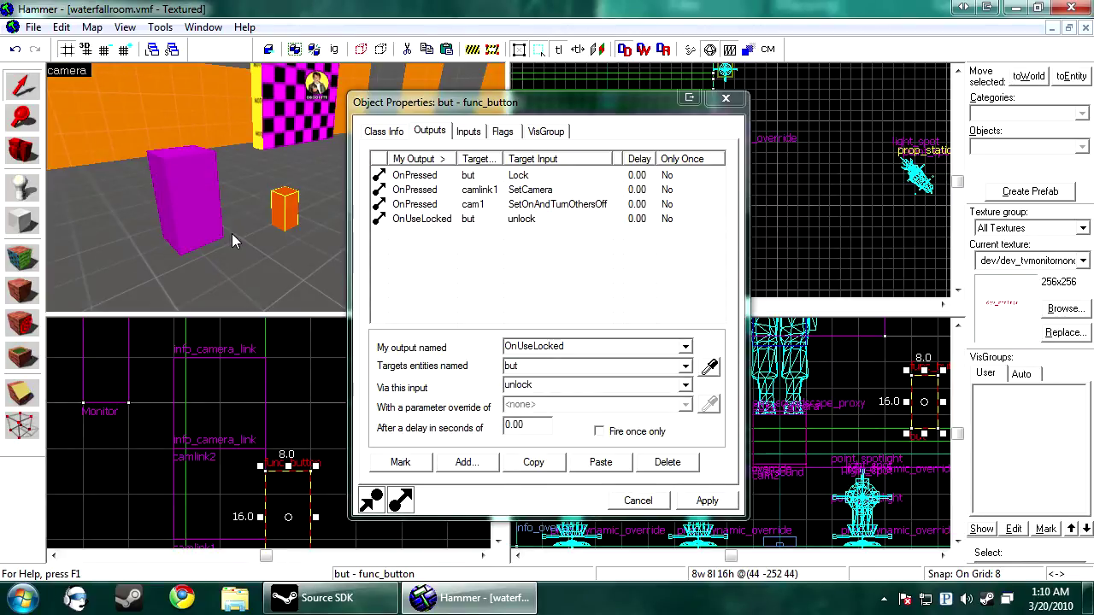
click(499, 222)
click(466, 462)
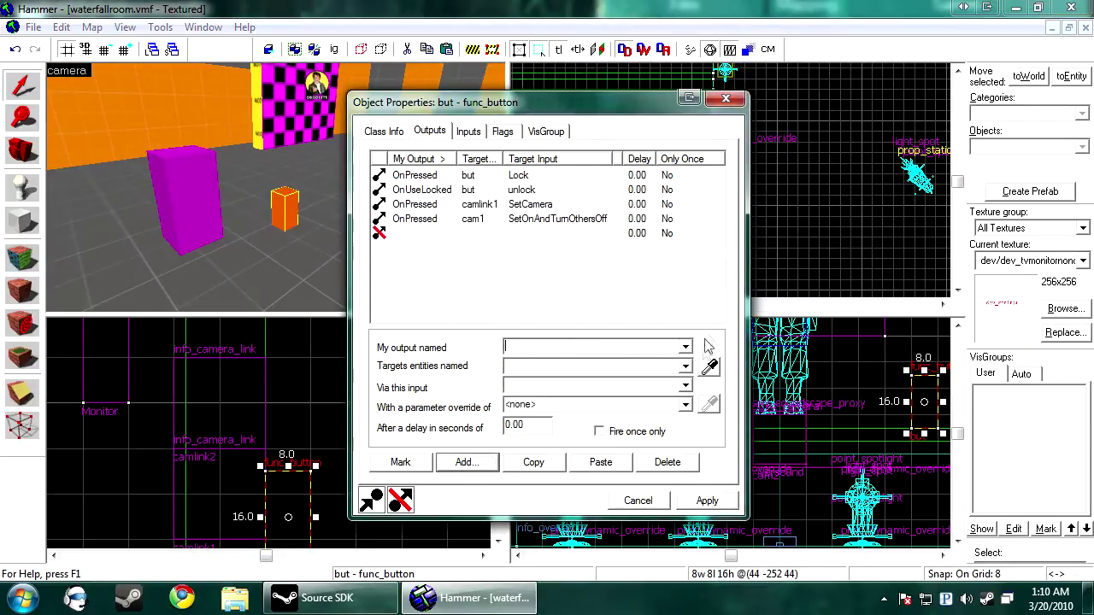
click(685, 346)
click(621, 406)
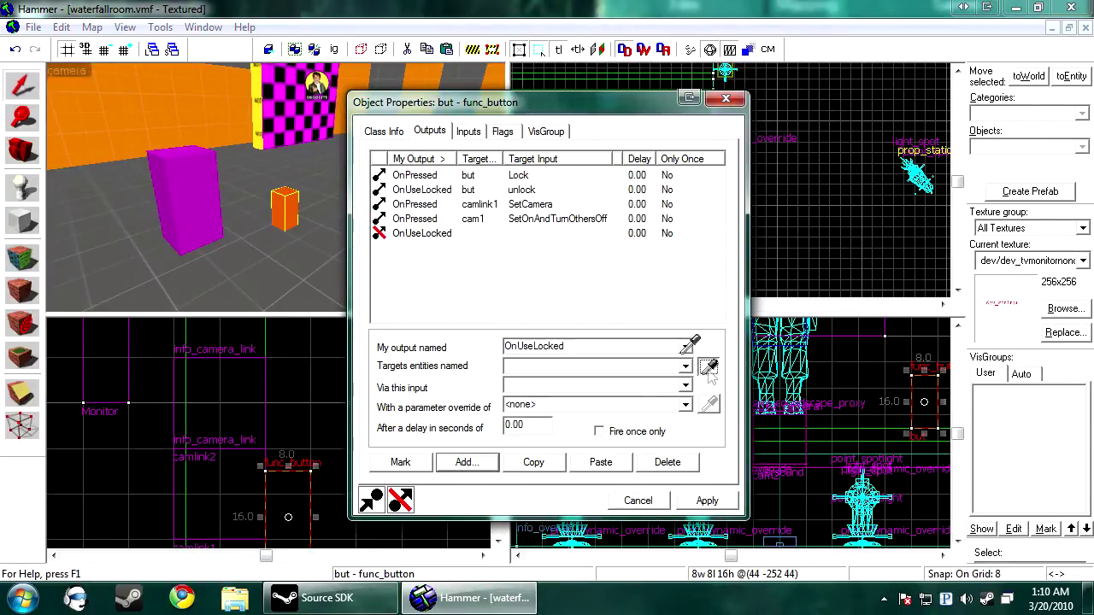
click(195, 186)
click(543, 384)
text(Ser)
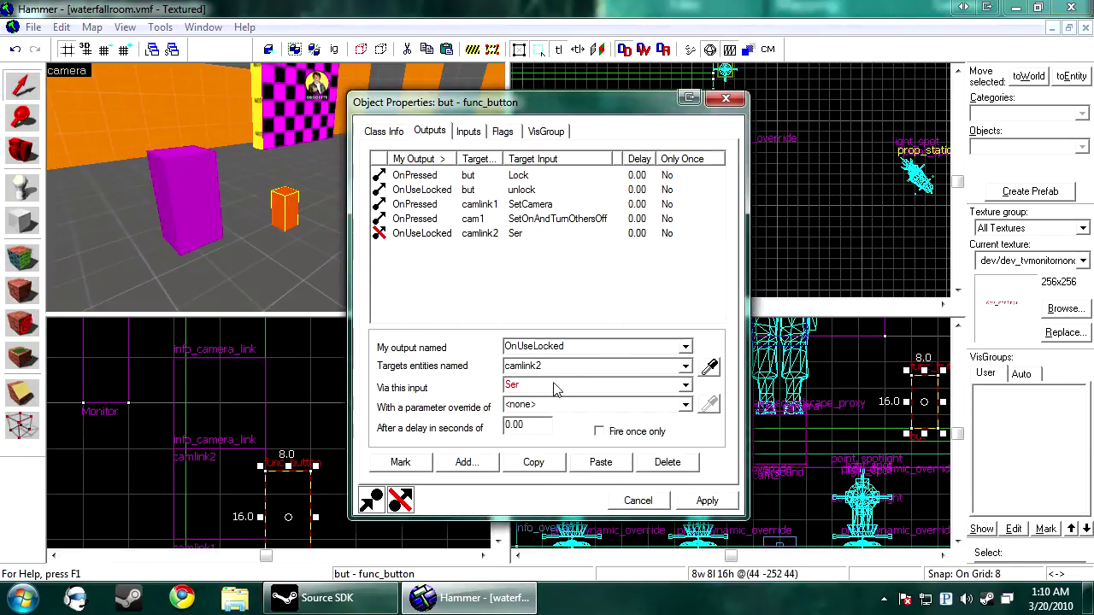
text(tCamera)
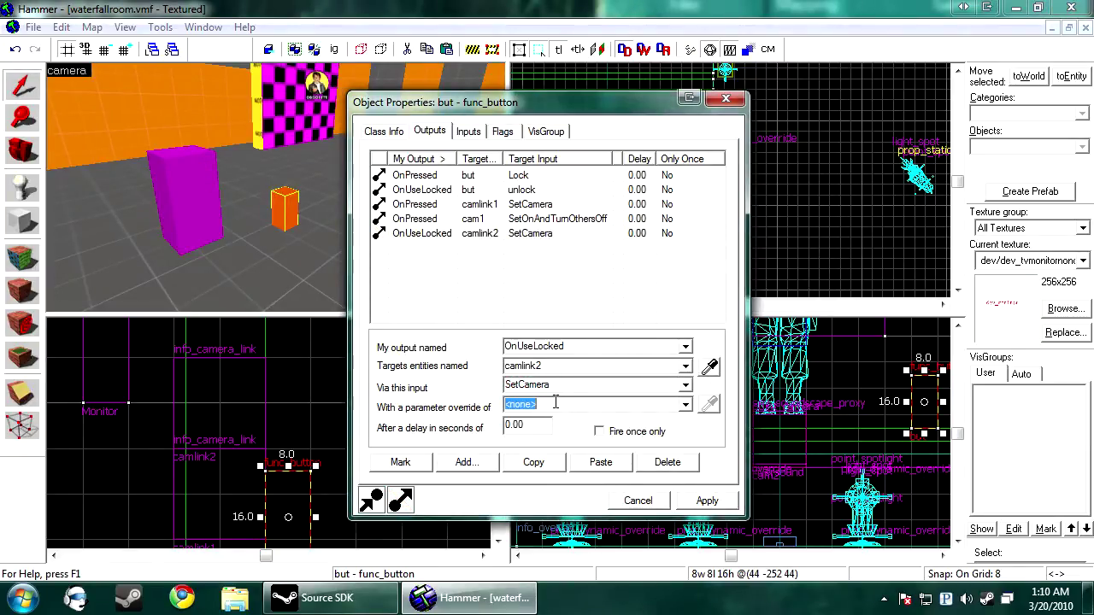
- Duplicate the camlink2 output, retarget the copy to cam2 via SetOnAndTurnOthersOff, apply the change and close the func_button's properties
click(534, 463)
click(601, 462)
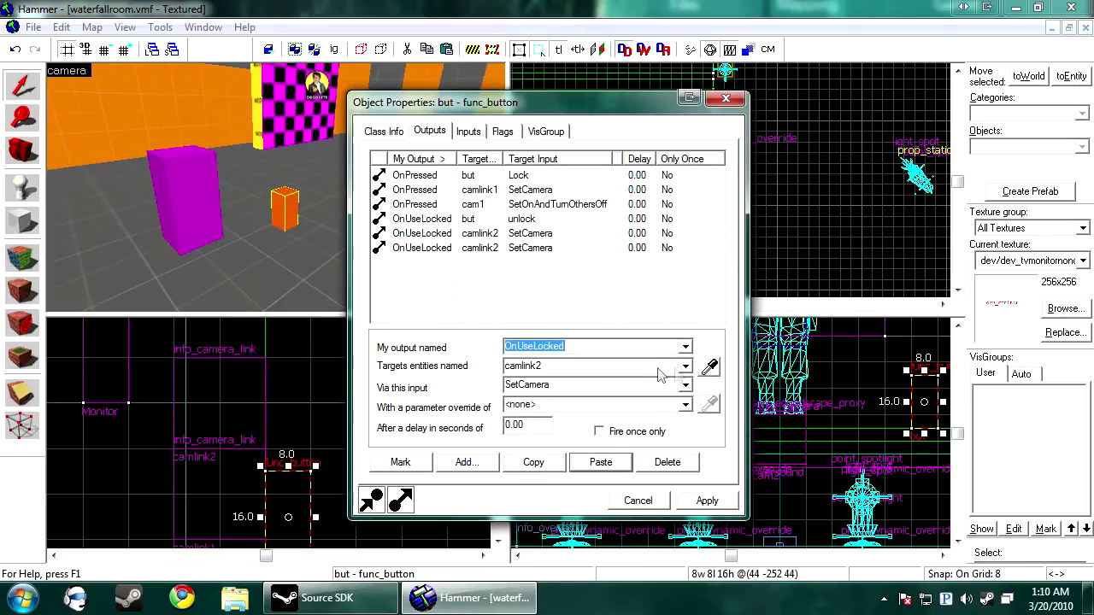
click(685, 366)
scroll(608, 402, up, 2)
click(555, 412)
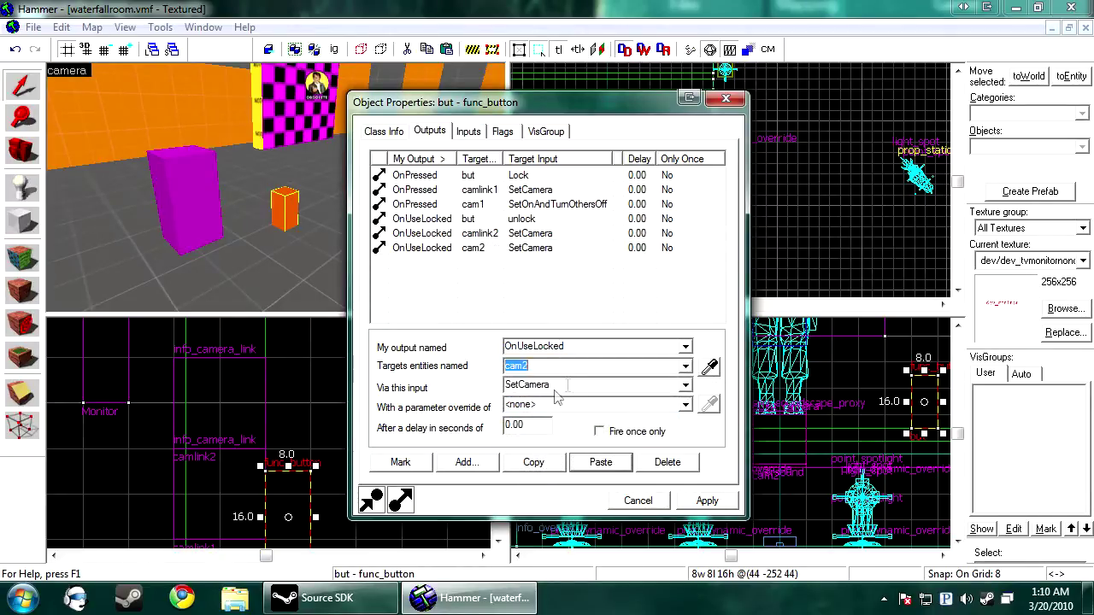
text(SetOnAndTurnOthersOff)
click(705, 501)
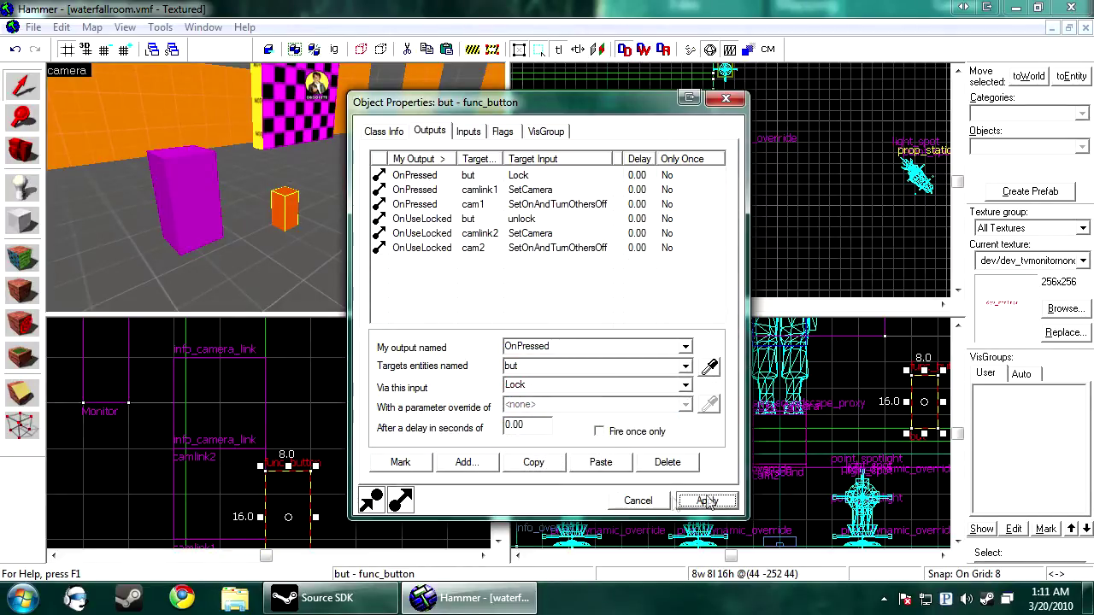
click(638, 501)
click(786, 259)
- Compile the waterfallroom map and run it in the game
key(s)
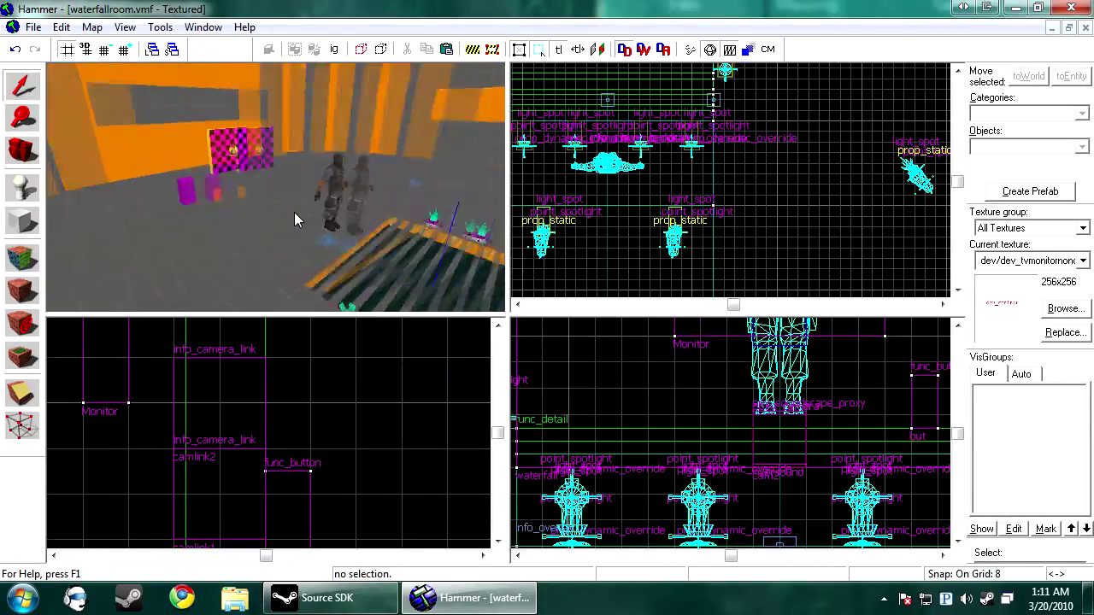
key(Right)
key(Down)
key(Left)
key(Up)
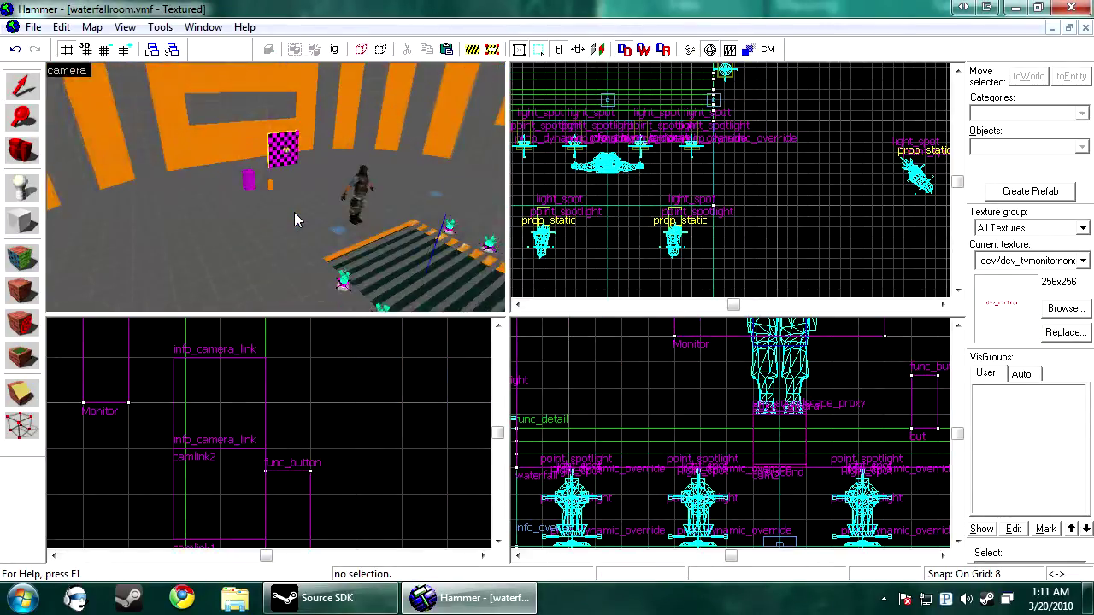
key(w)
key(Down)
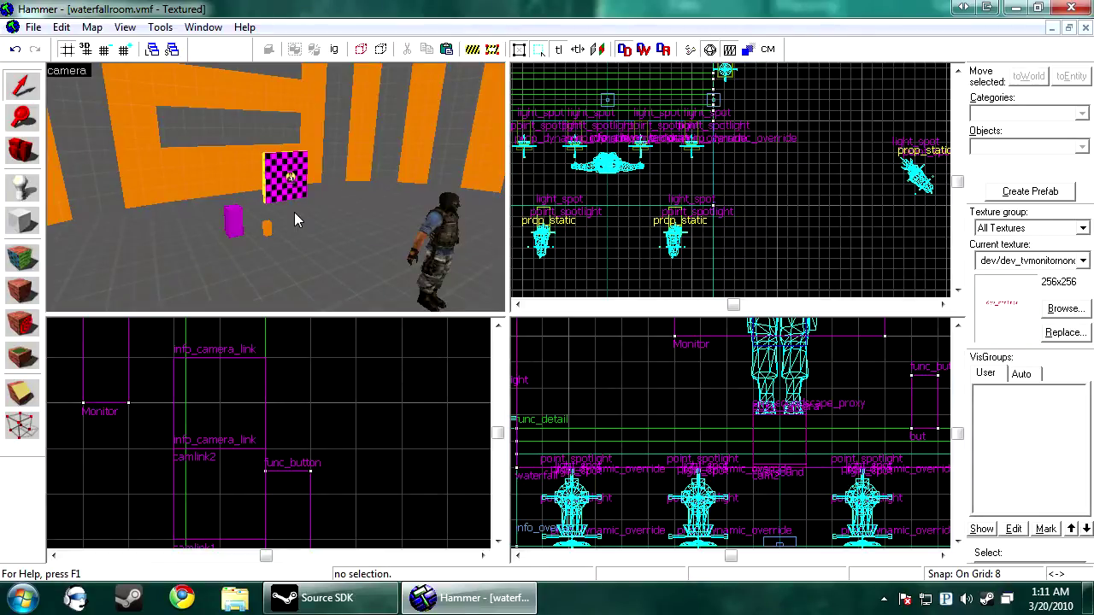
key(F9)
key(Return)
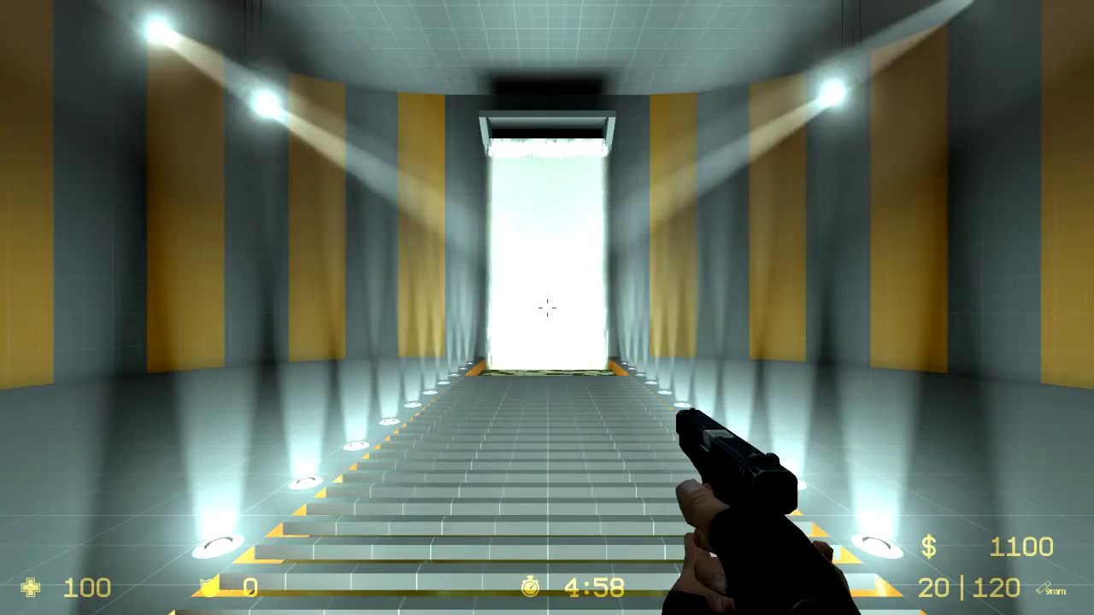
- Go to the monitor in the running map and examine its camera feed from near and far
key(3)
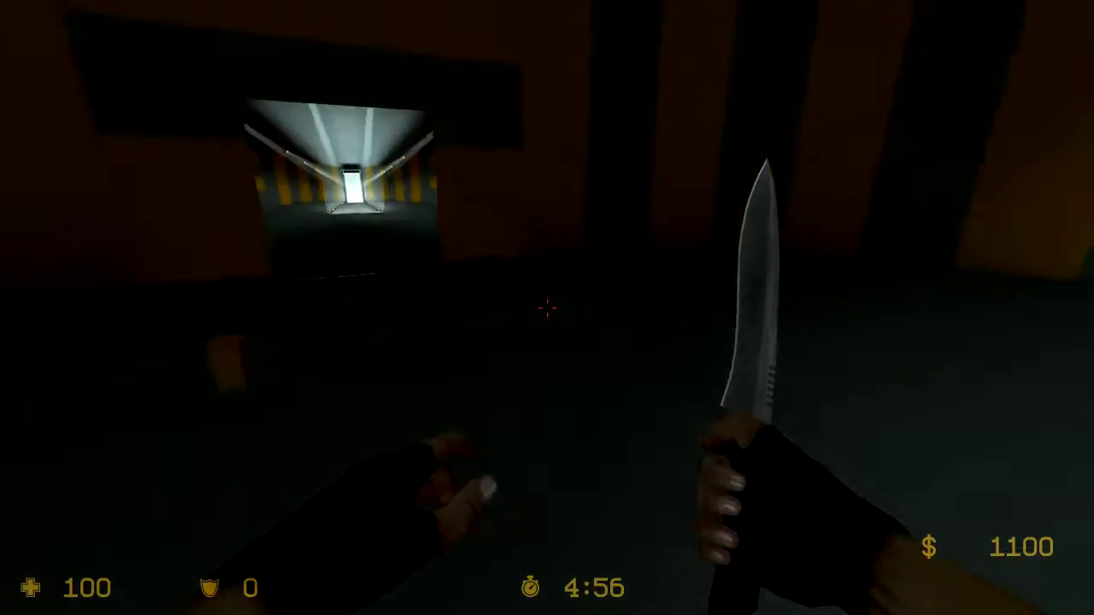
key(w)
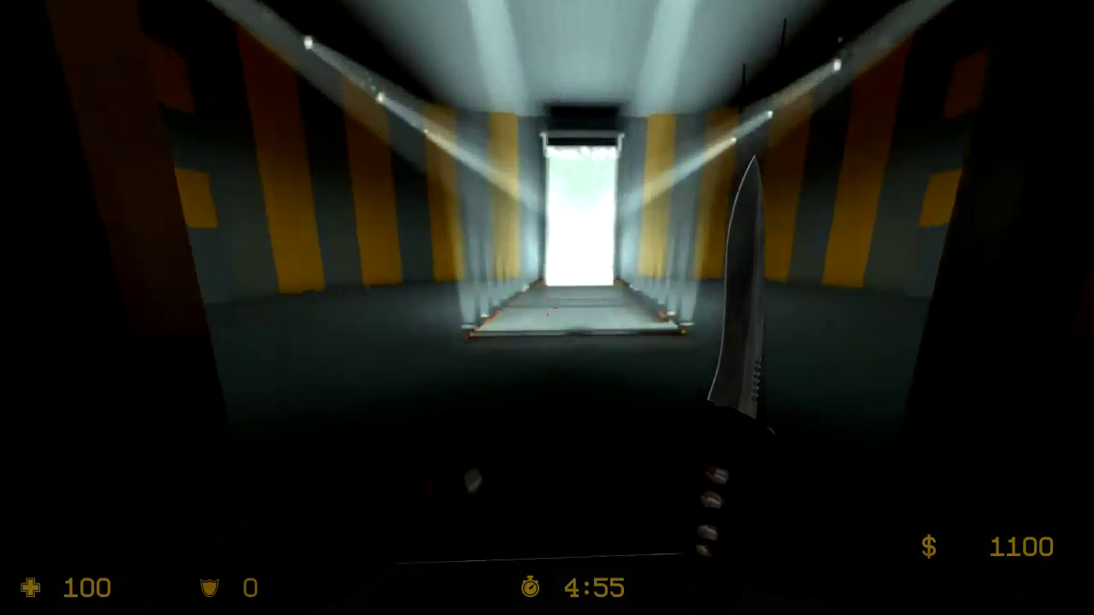
key(w)
click(547, 308)
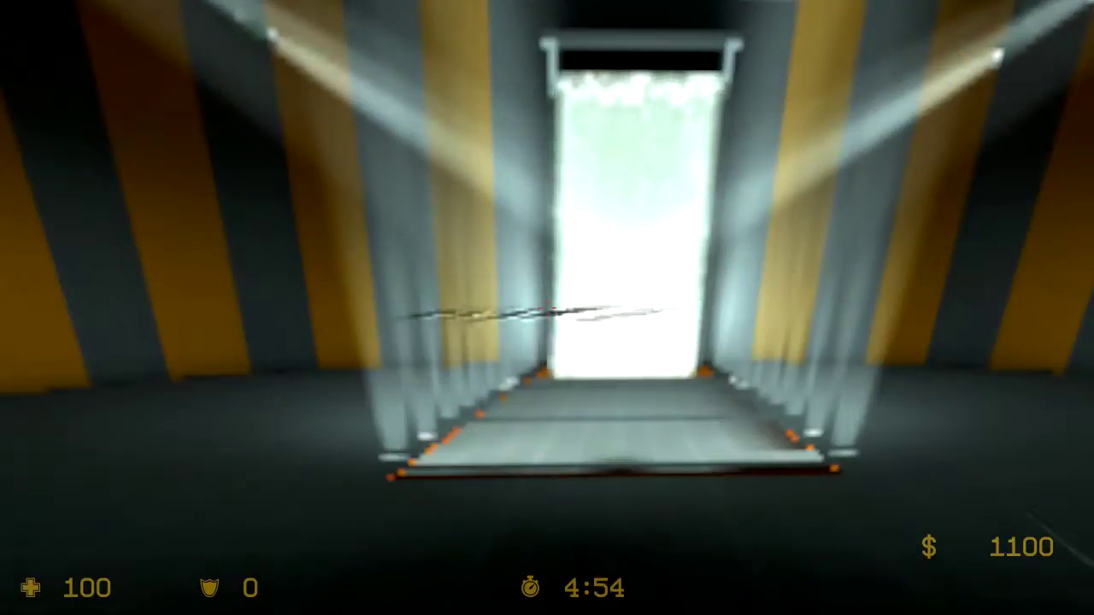
key(s)
key(d)
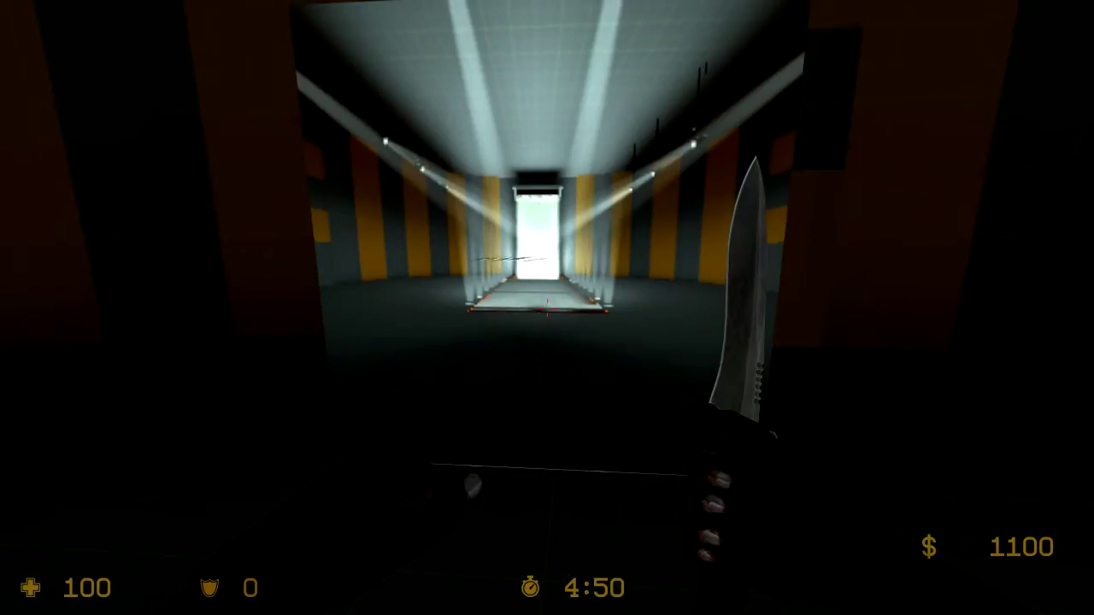
click(547, 308)
key(w)
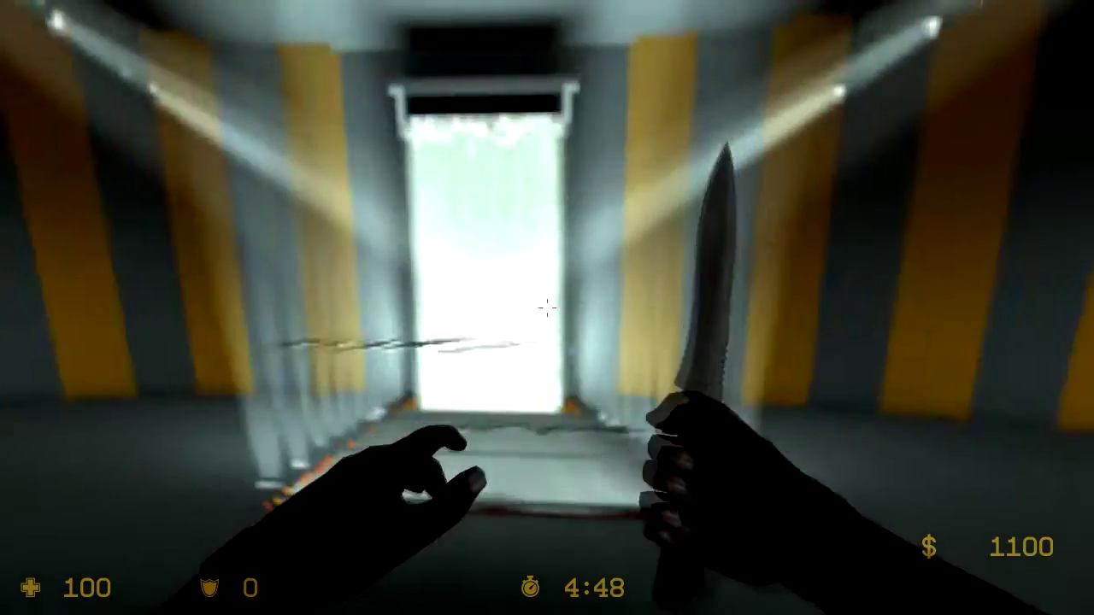
key(s)
key(w)
key(s)
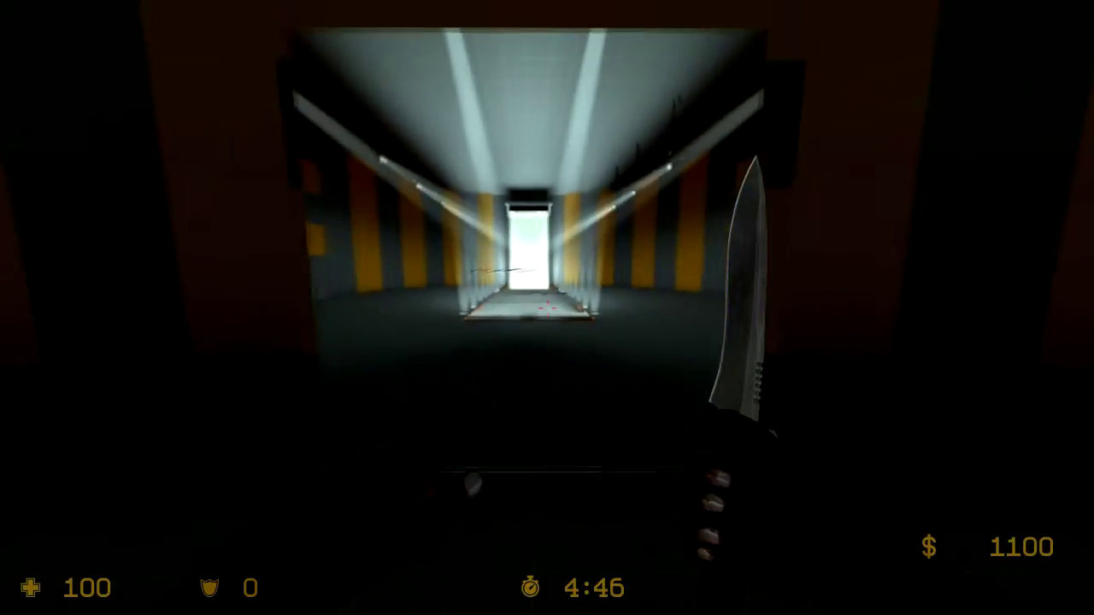
- Switch the game to third-person view with the console command thirdperson
key(grave)
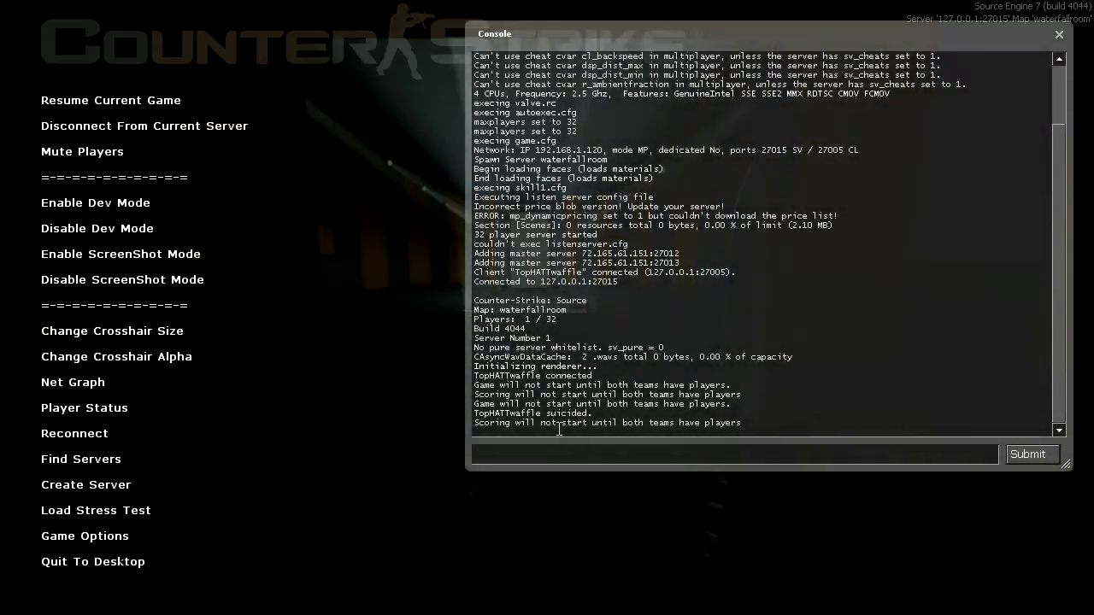
key(grave)
key(grave)
text(th)
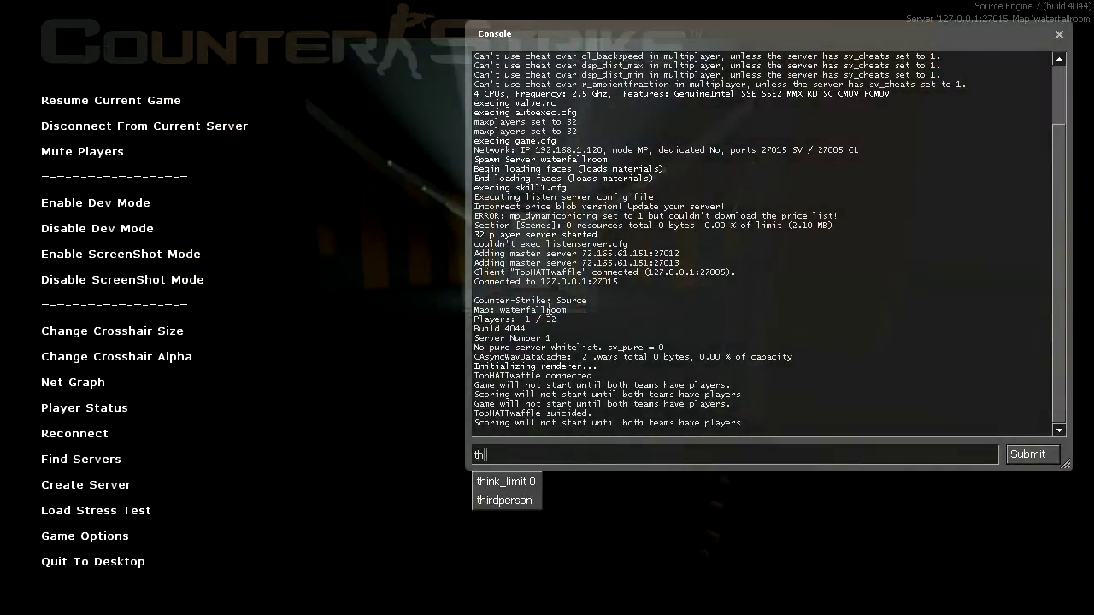
text(irdperson)
key(Return)
key(grave)
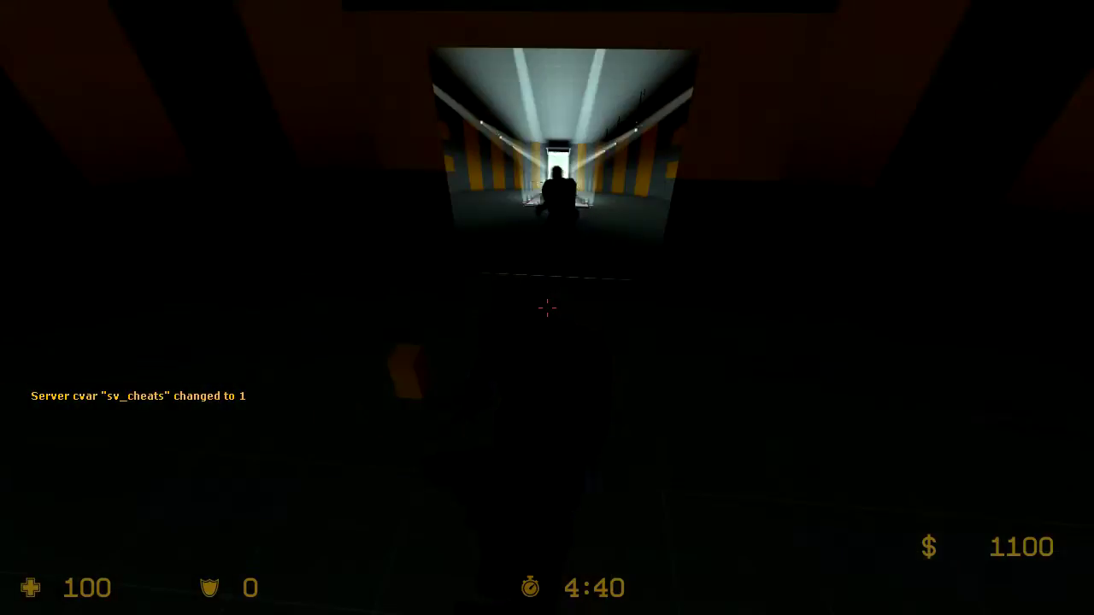
- Move the character back and forth in front of the monitor to check its live image on the screen
key(s)
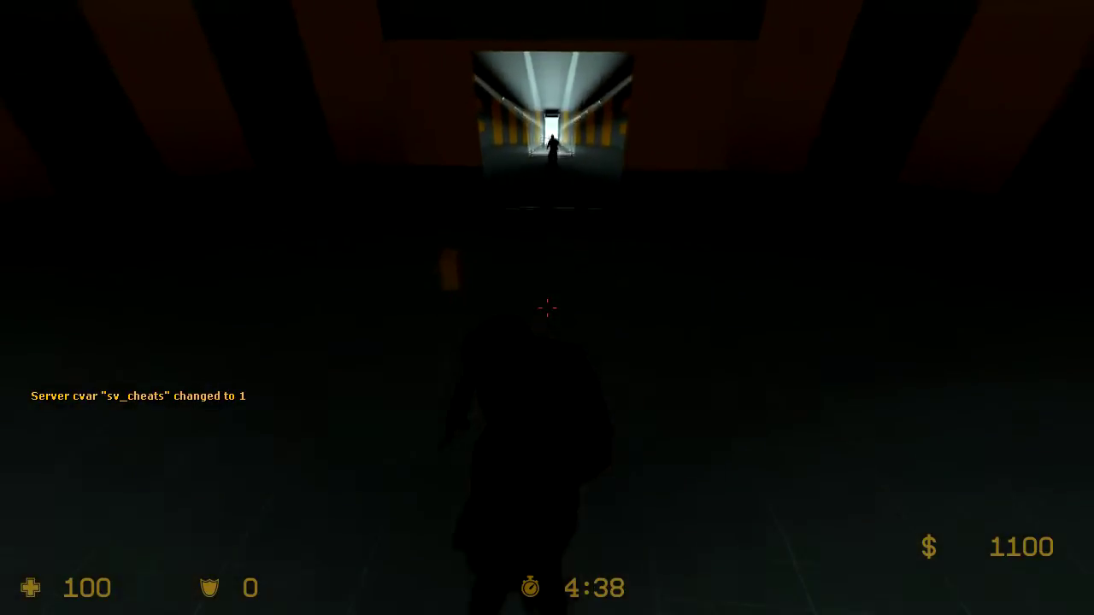
key(w)
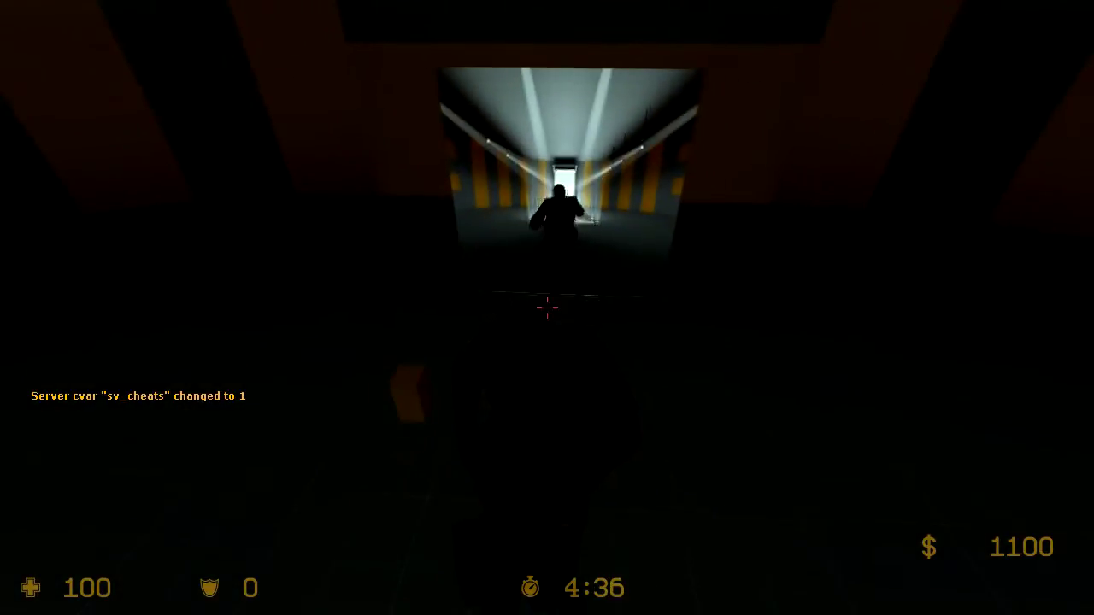
key(s)
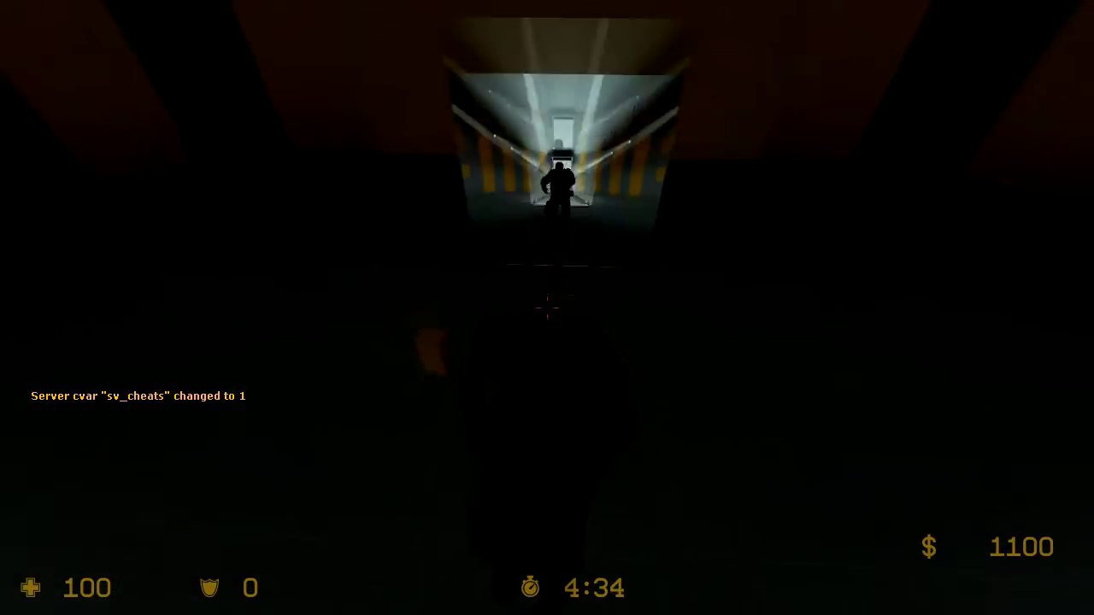
key(s)
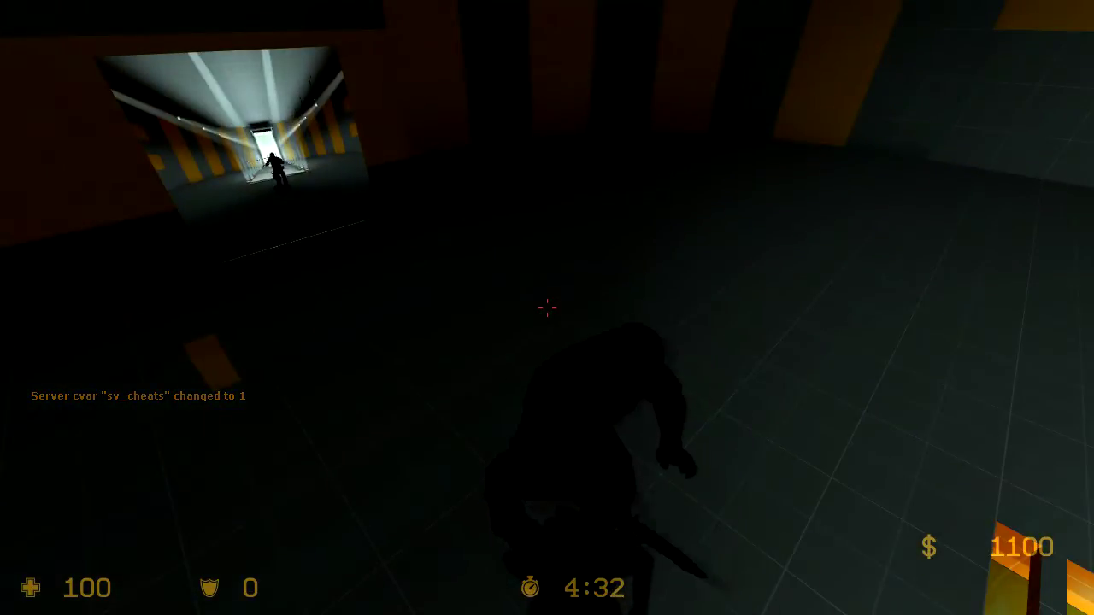
key(w)
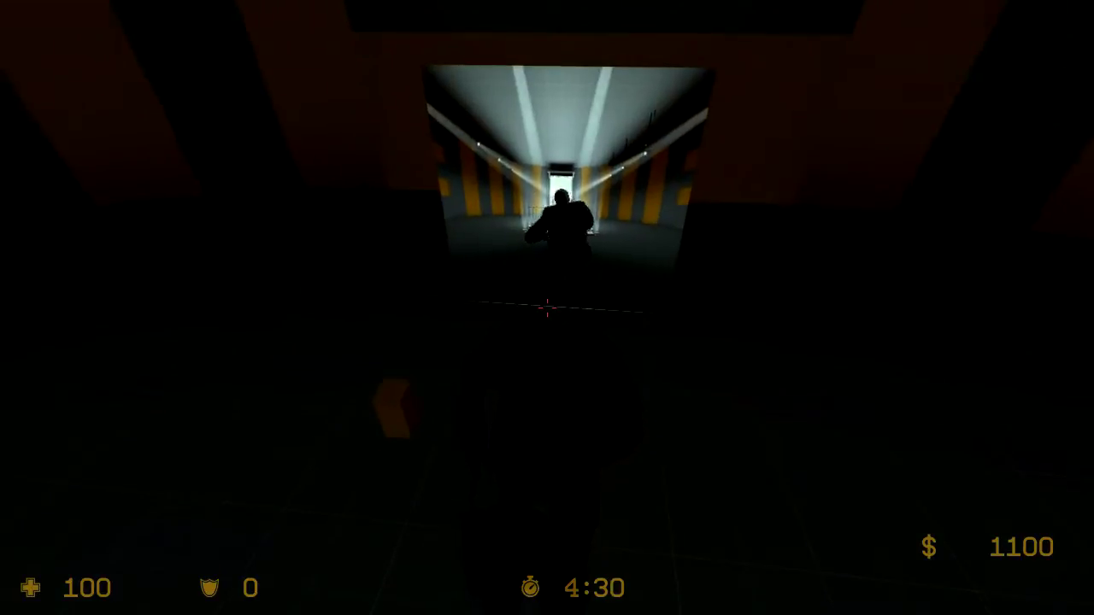
- Return to first-person view with the console command firstperson and switch the monitor to the cam2 feed with its button
key(grave)
text(firstperson)
key(Return)
key(grave)
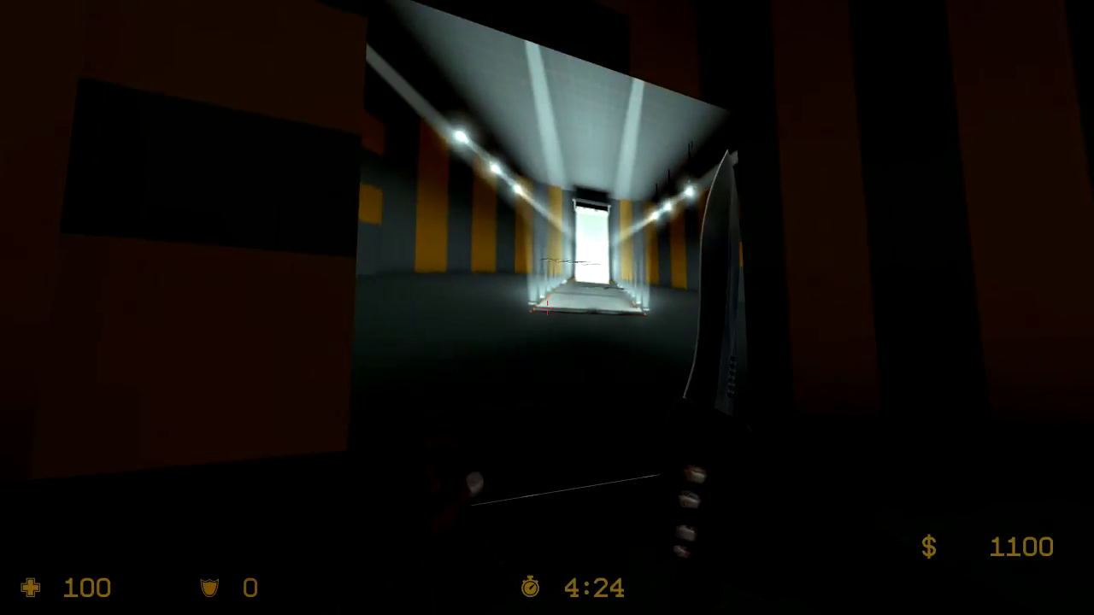
key(w)
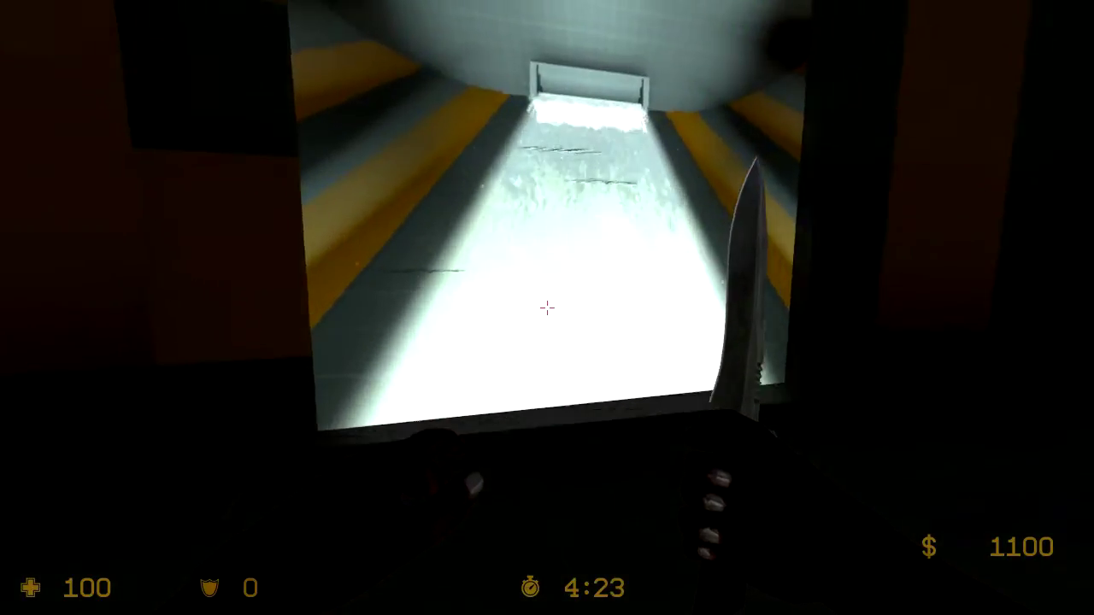
- Walk to the waterfall end of the room and examine the monitor from a distance
key(w)
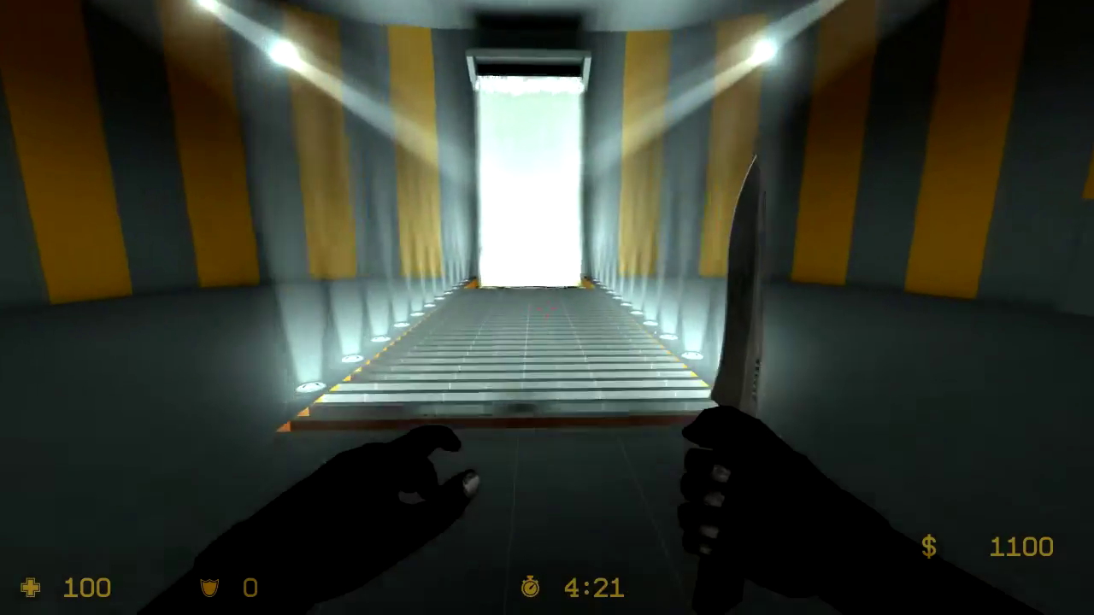
key(w)
key(2)
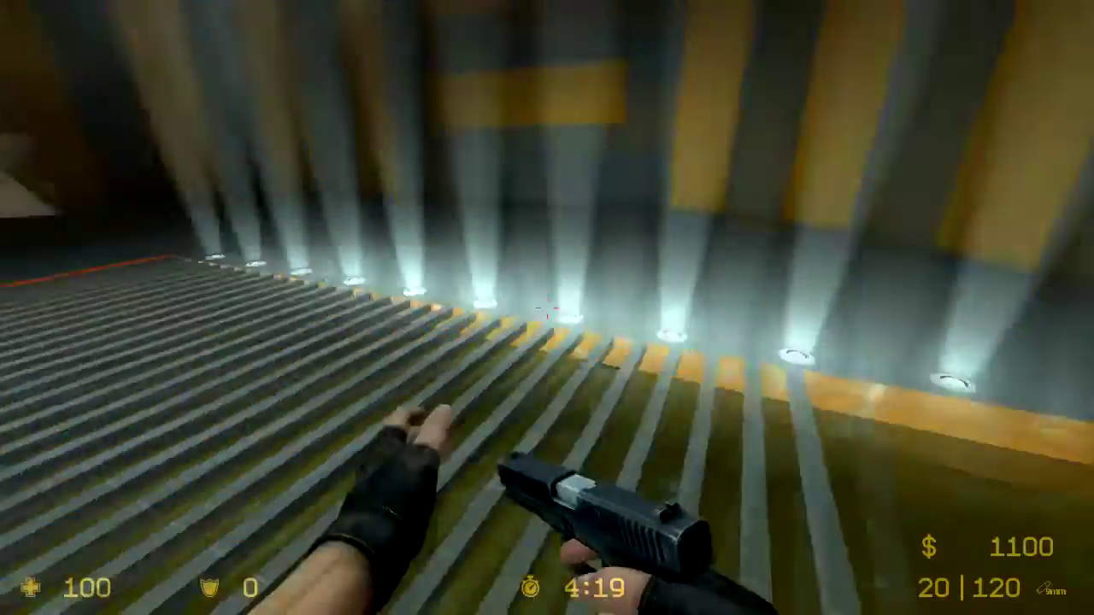
key(s)
key(w)
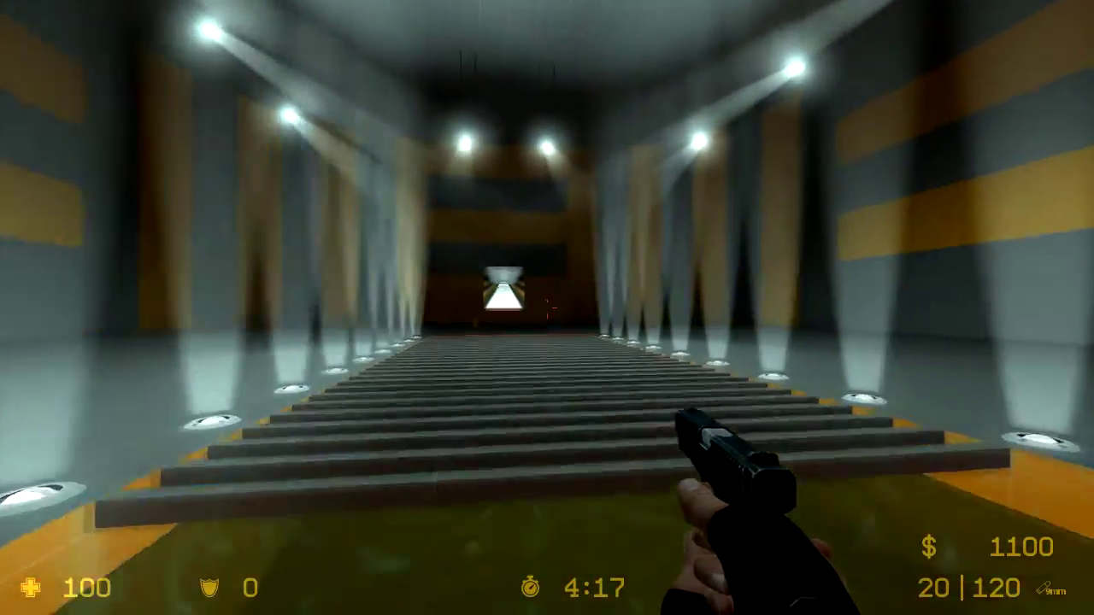
key(3)
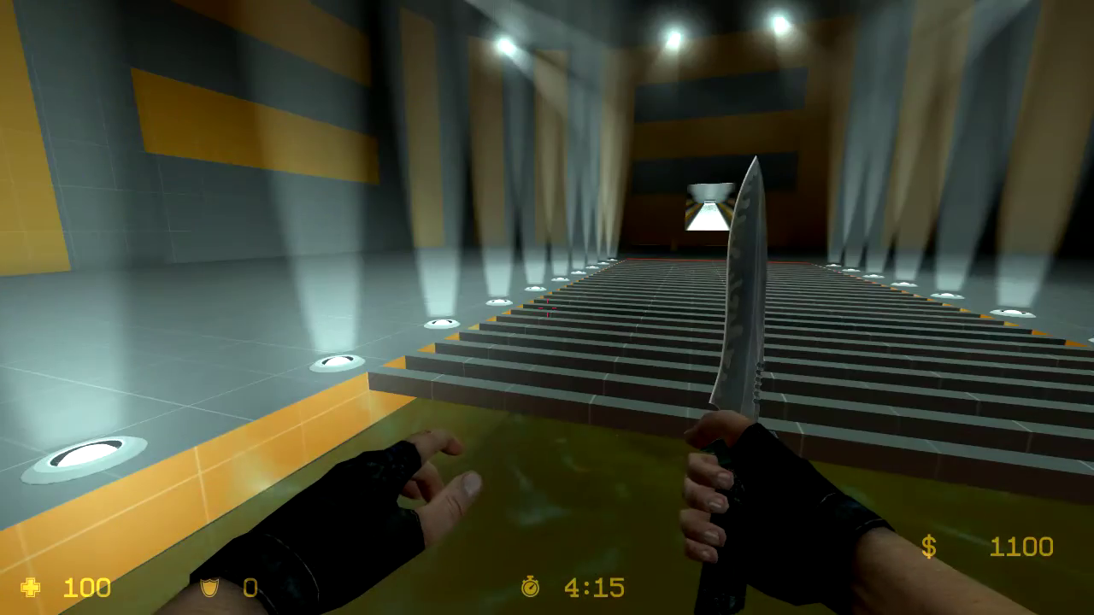
key(2)
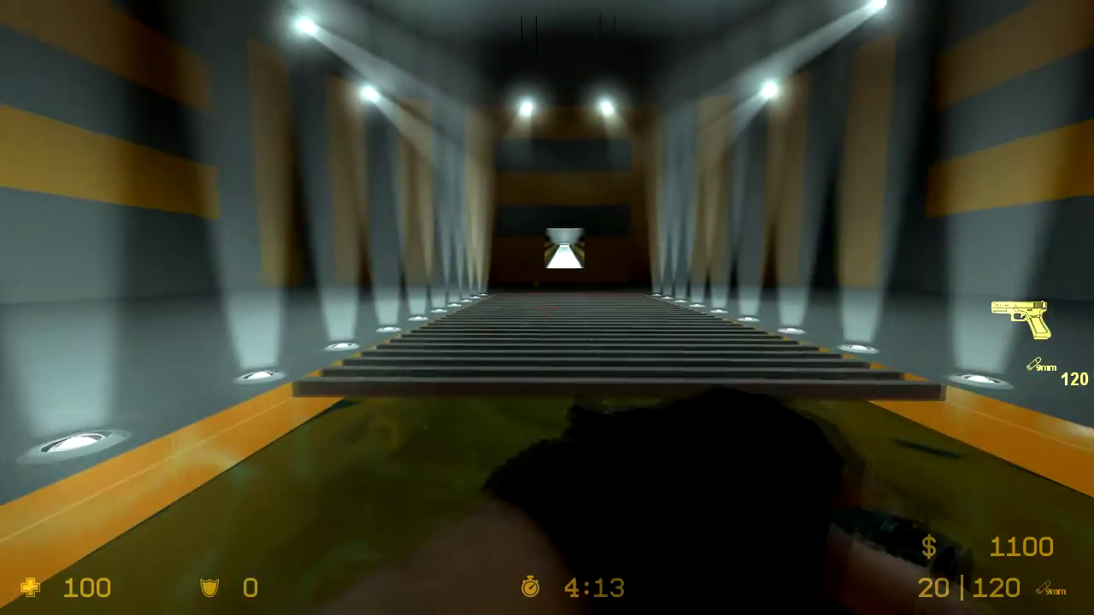
key(3)
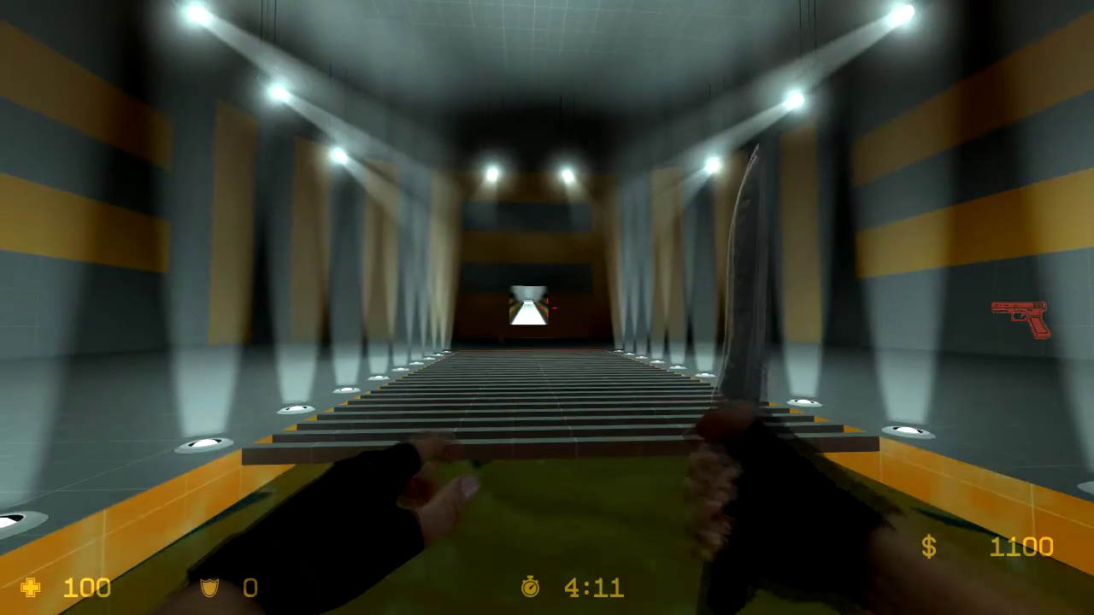
- Return to the monitor and inspect the cam2 feed up close
key(w)
click(547, 307)
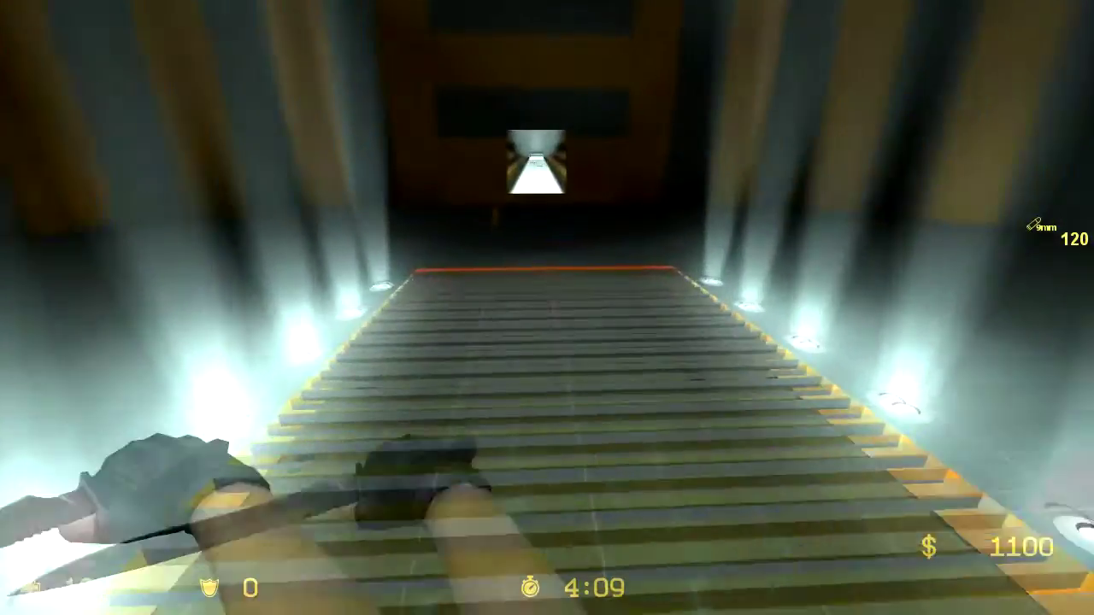
key(3)
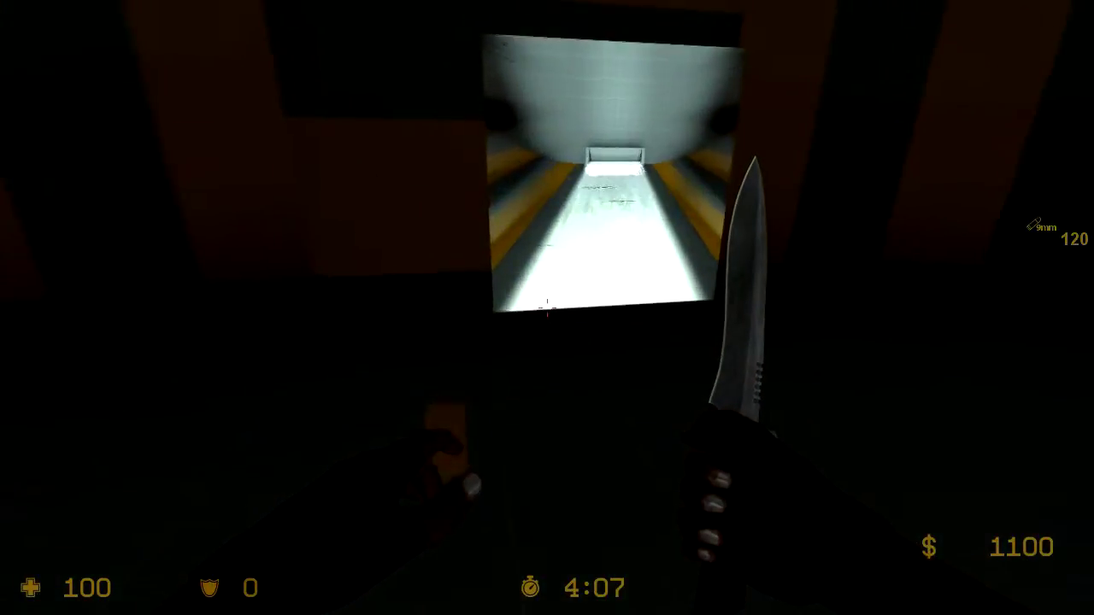
key(w)
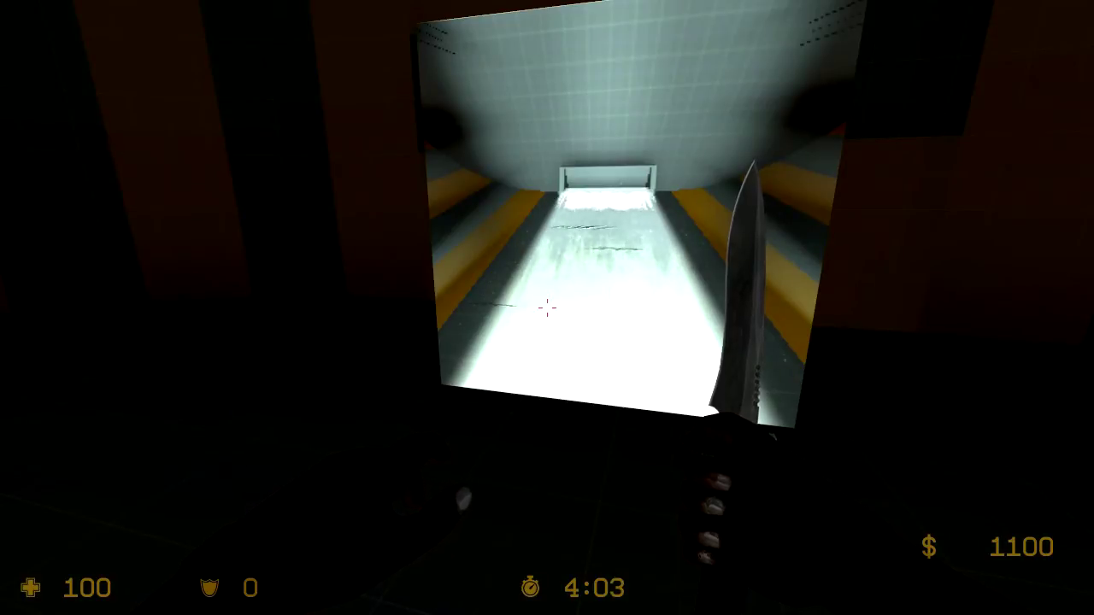
click(547, 308)
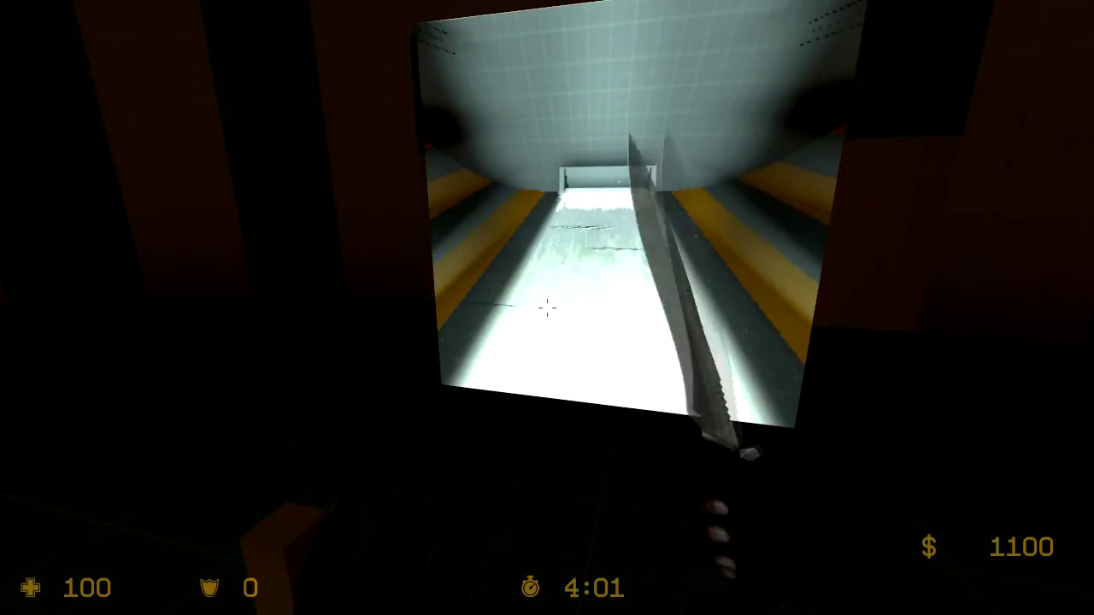